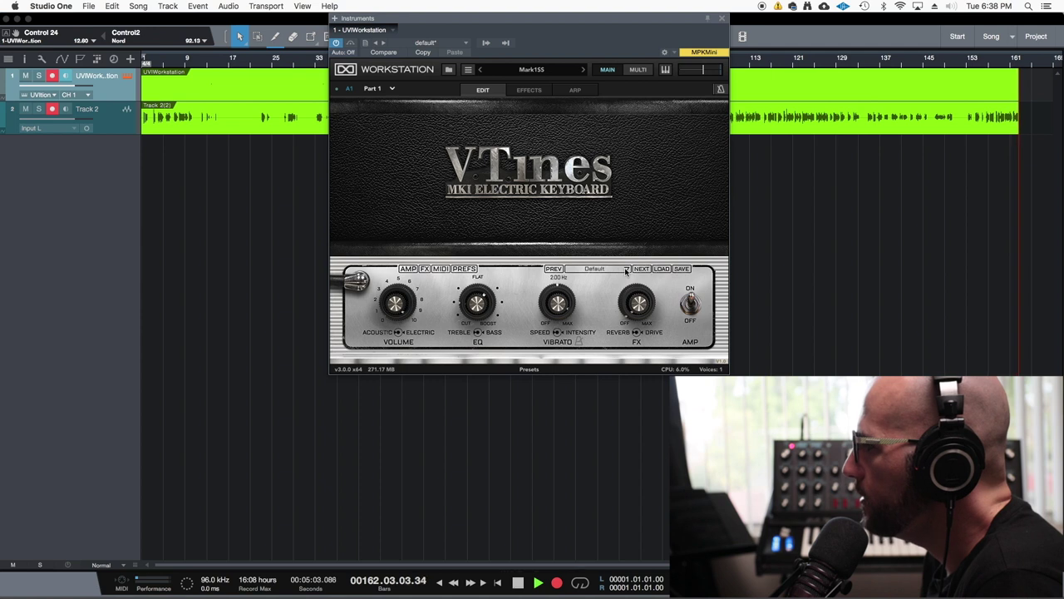
left_click(627, 251)
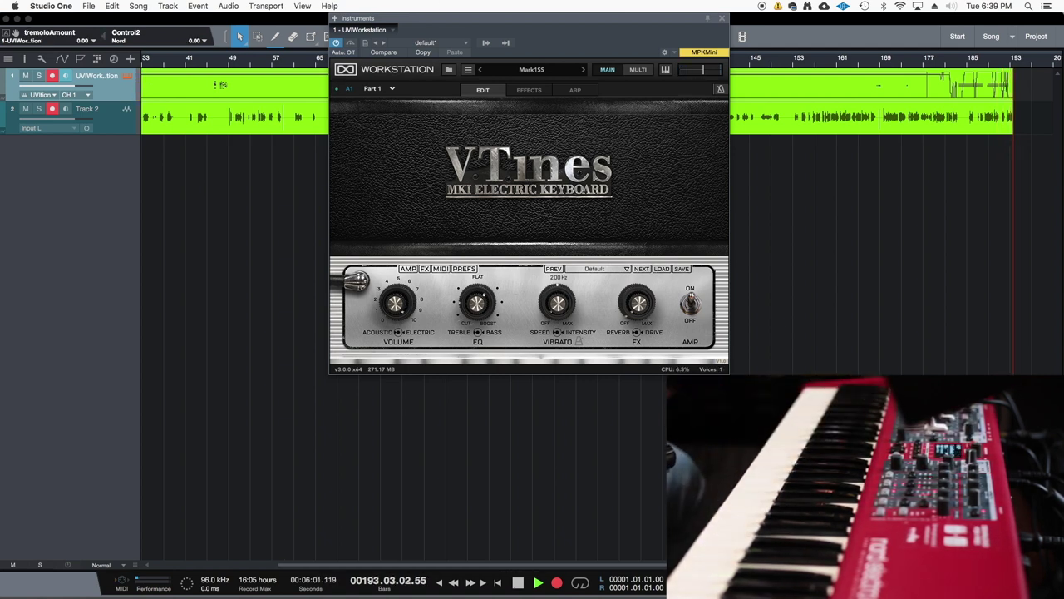
left_click_drag(604, 17, 589, 17)
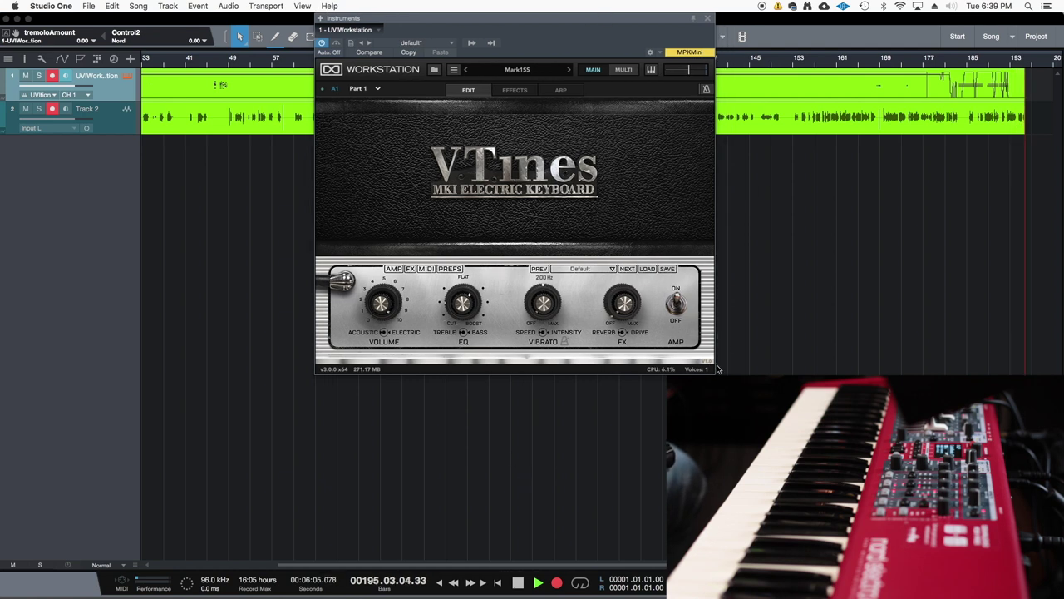
left_click_drag(535, 22, 524, 22)
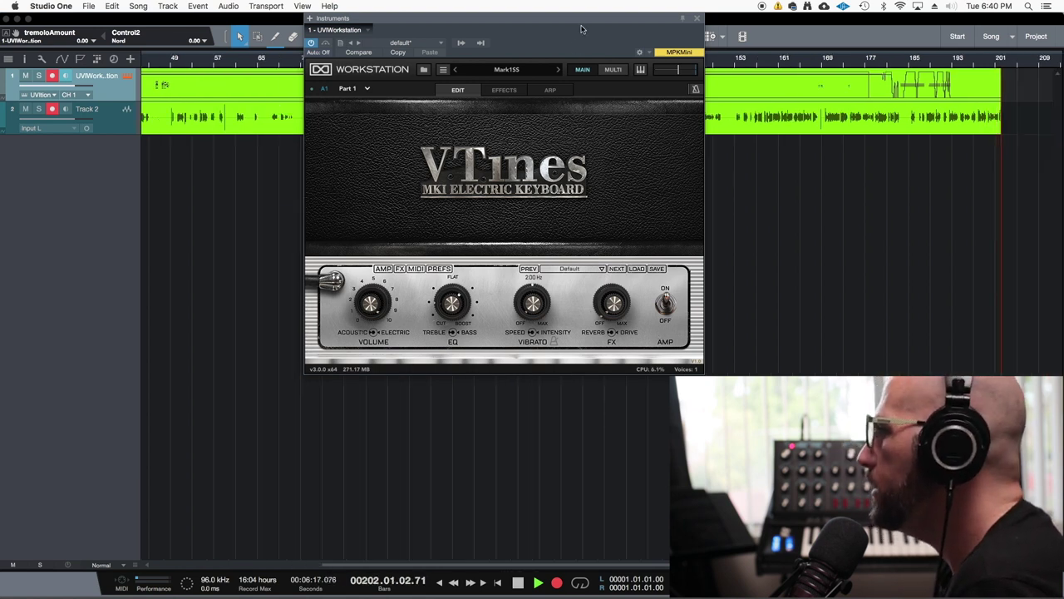
left_click_drag(499, 18, 473, 17)
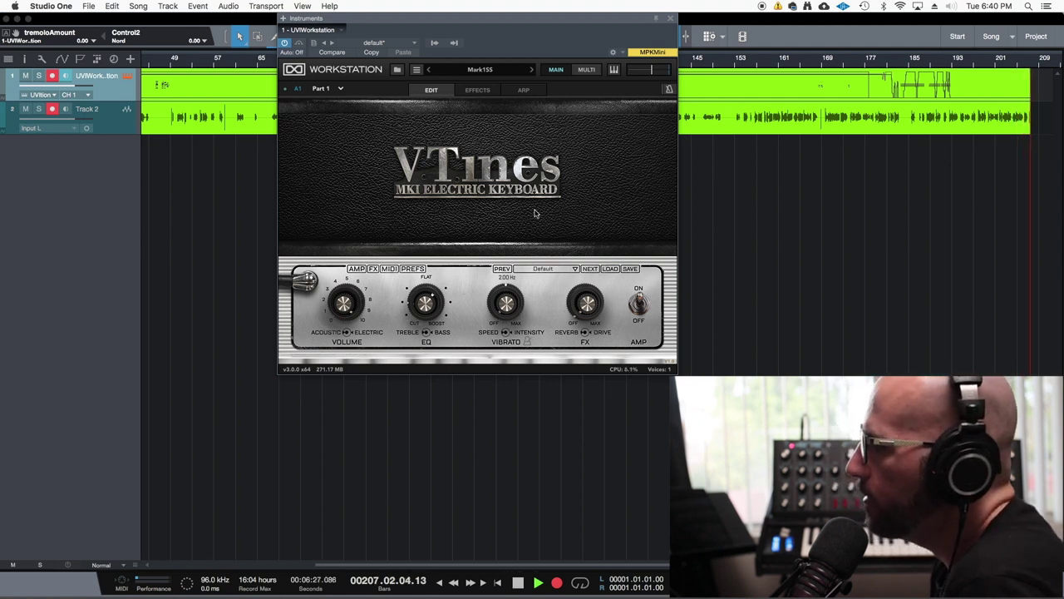
left_click_drag(528, 15, 543, 18)
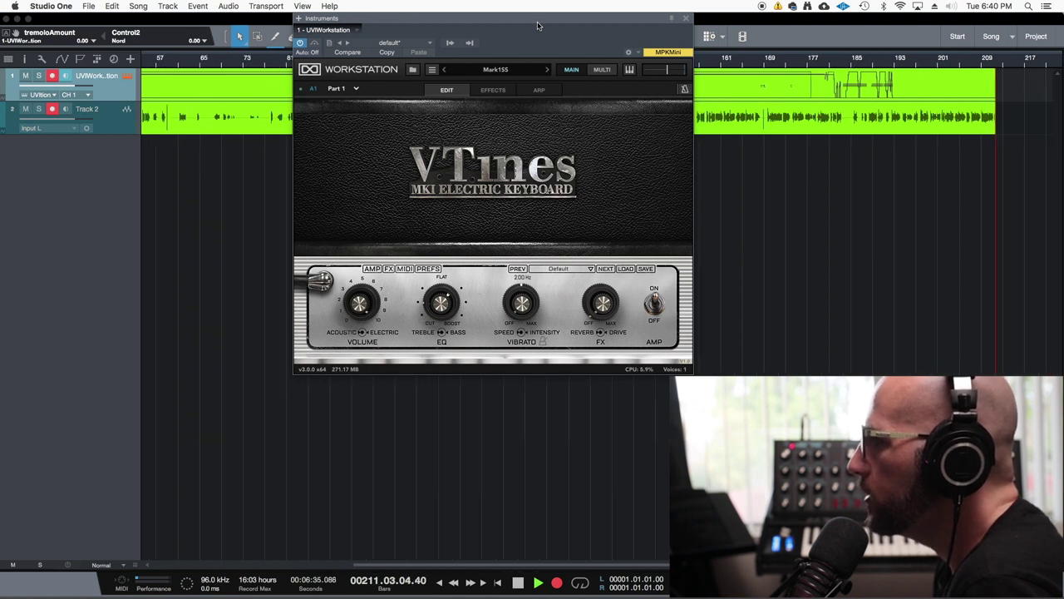
mouse_move(541, 18)
left_mouse_down()
mouse_move(516, 13)
mouse_move(551, 16)
left_mouse_up()
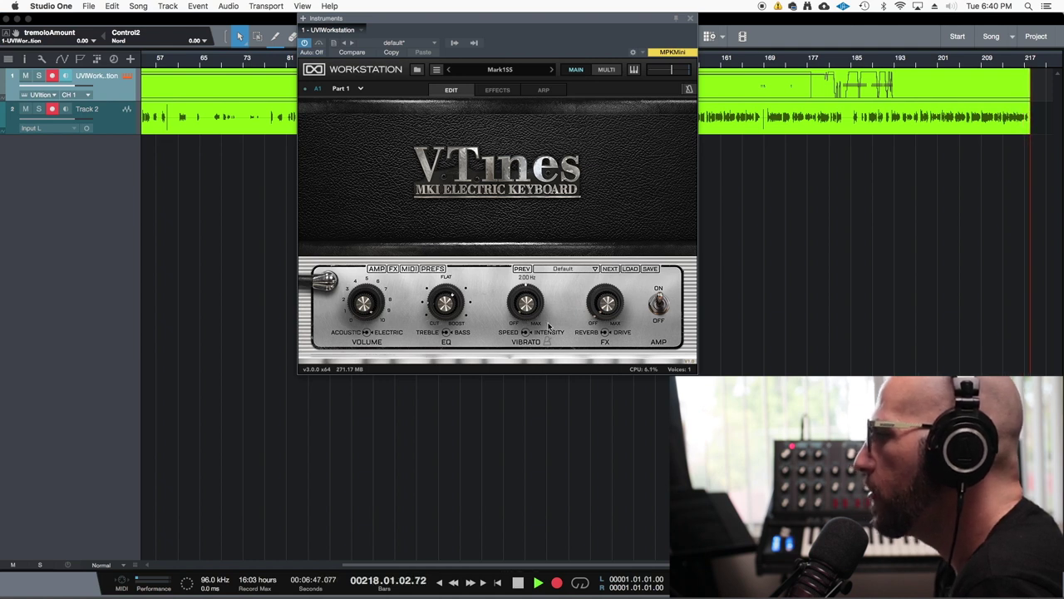
Set the vibrato speed to 2.01 Hz
left_click_drag(528, 306, 544, 243)
left_click_drag(524, 308, 522, 258)
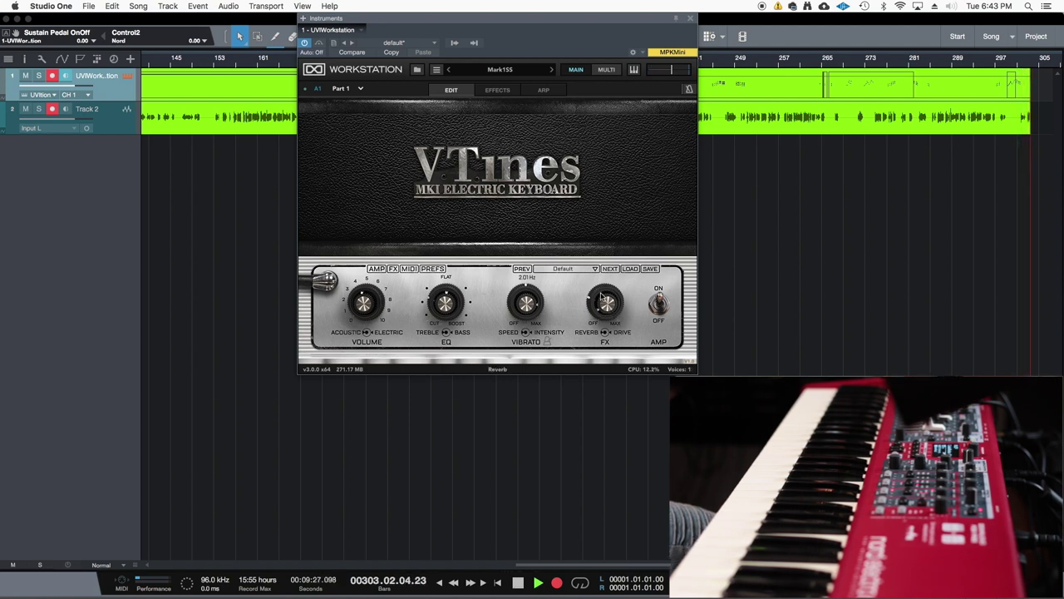
View the amp's microphone and level settings, and return to the instrument's main view
left_click(377, 269)
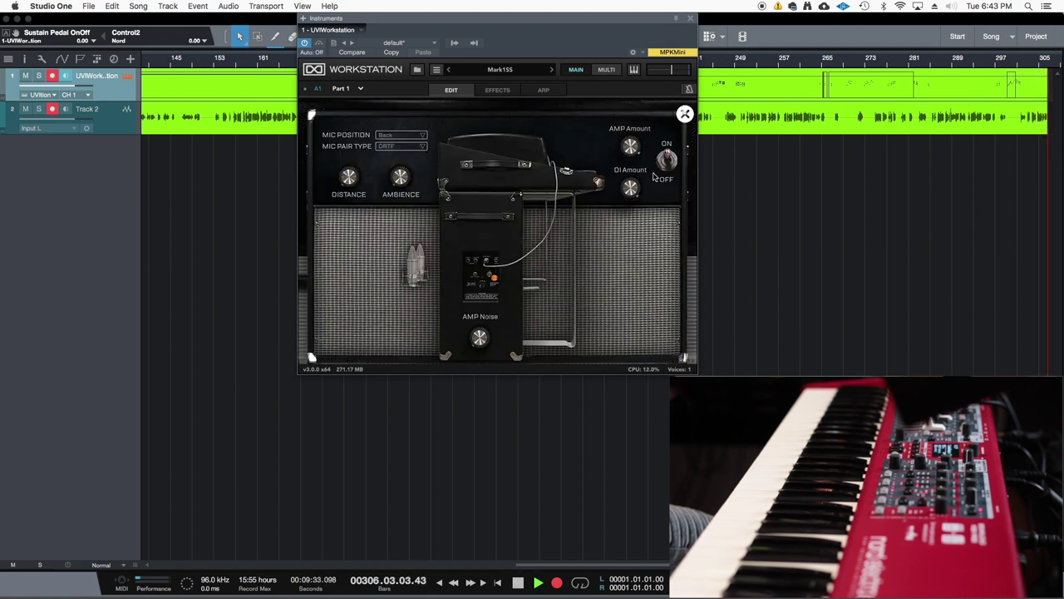
left_click_drag(496, 23, 552, 19)
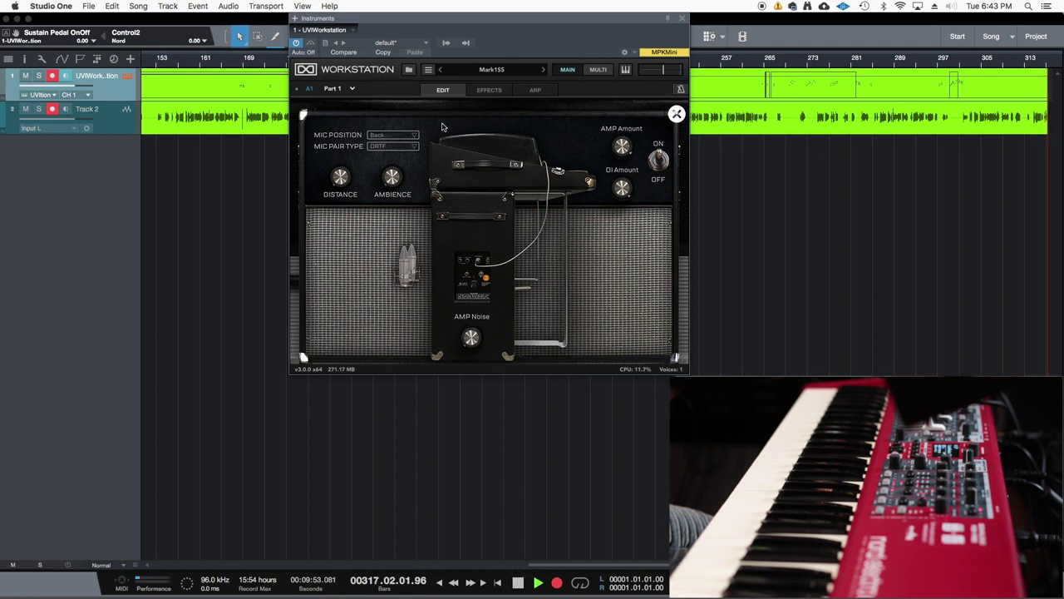
left_click(677, 114)
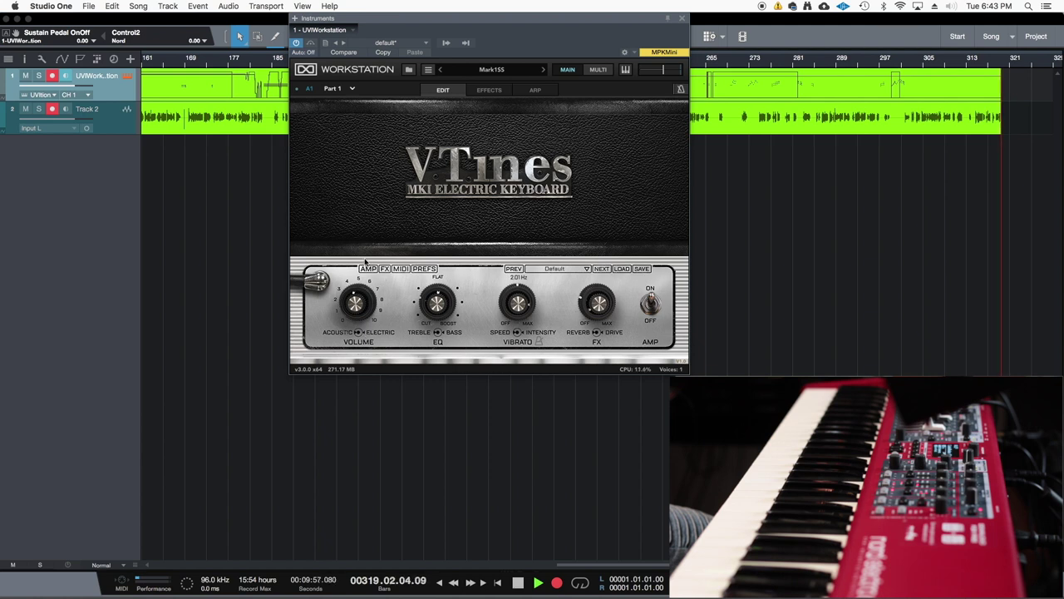
Open the amp settings and look through the mic position and mic pair type options
left_click(369, 268)
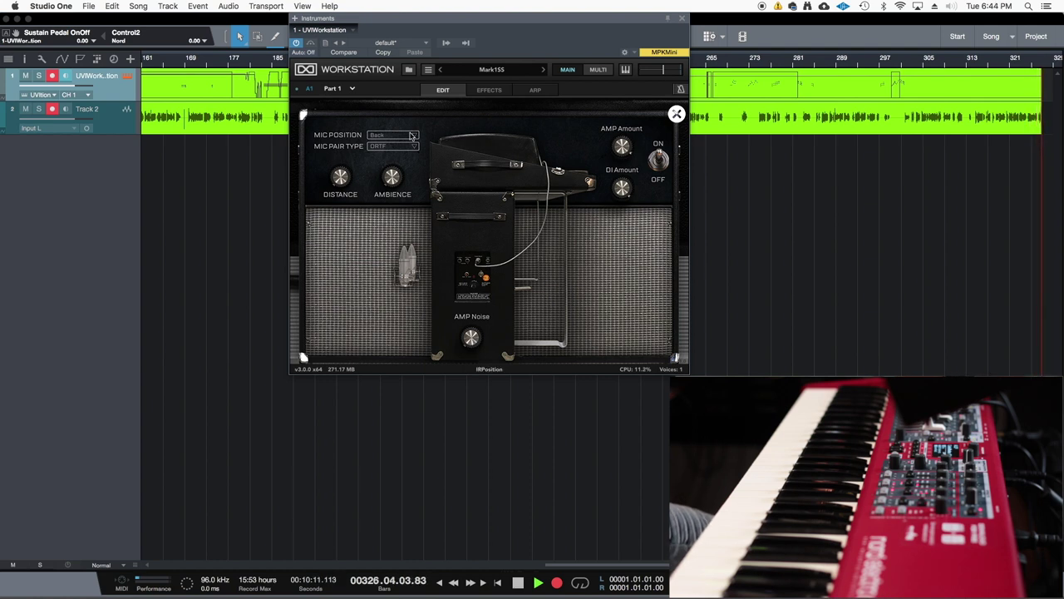
left_click(411, 135)
left_click(430, 134)
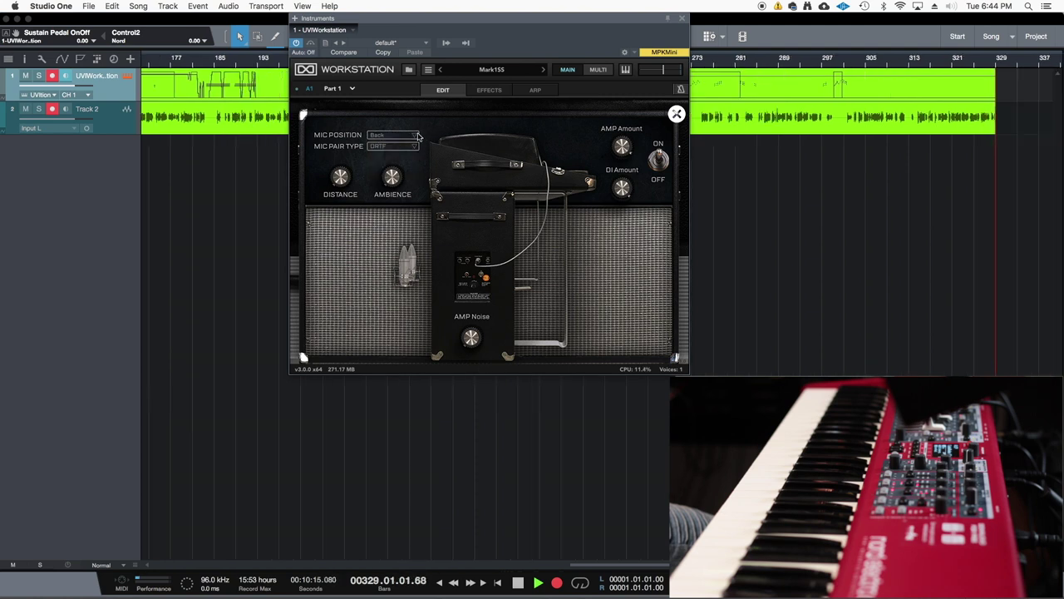
left_click(413, 136)
left_click(415, 135)
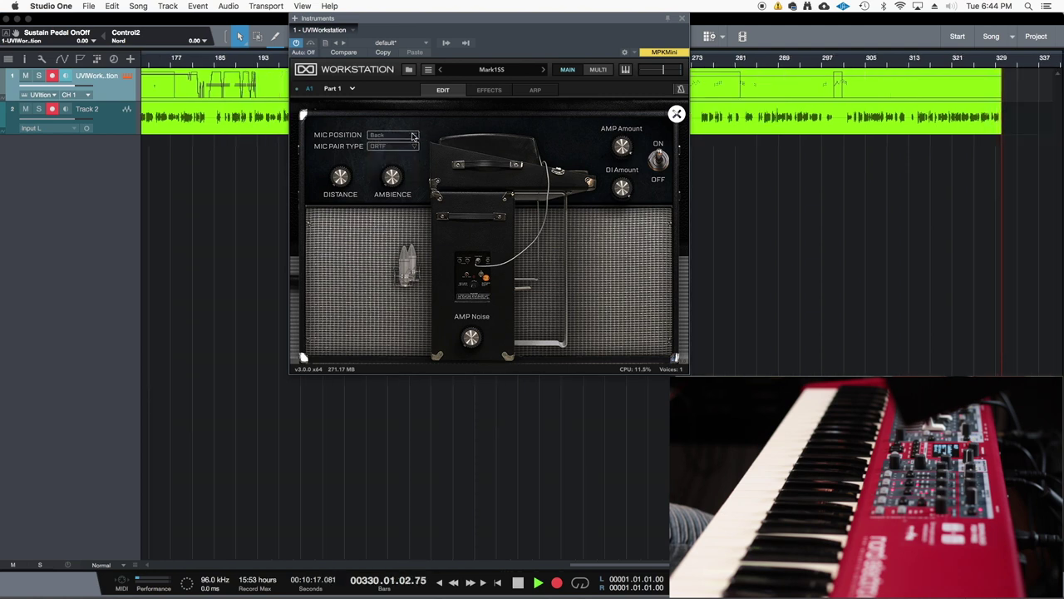
left_click(415, 136)
left_click(408, 146)
Try a greater microphone distance from the amp cabinet, and close the amp settings
mouse_move(406, 272)
left_mouse_down()
mouse_move(336, 269)
mouse_move(406, 271)
left_mouse_up()
mouse_move(350, 191)
left_mouse_down()
mouse_move(352, 218)
mouse_move(359, 204)
left_mouse_up()
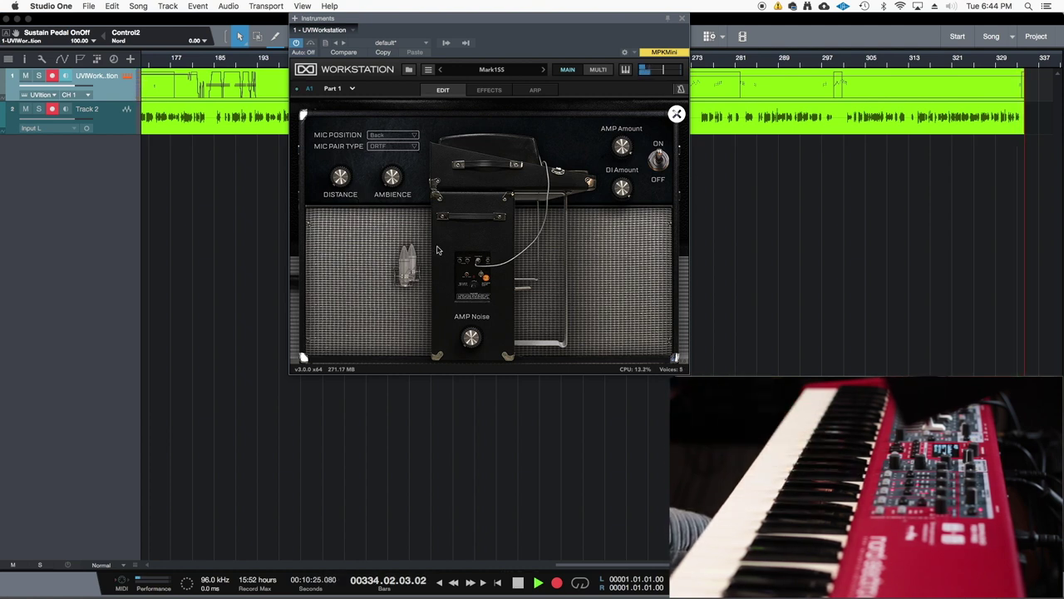
left_click_drag(337, 175, 337, 150)
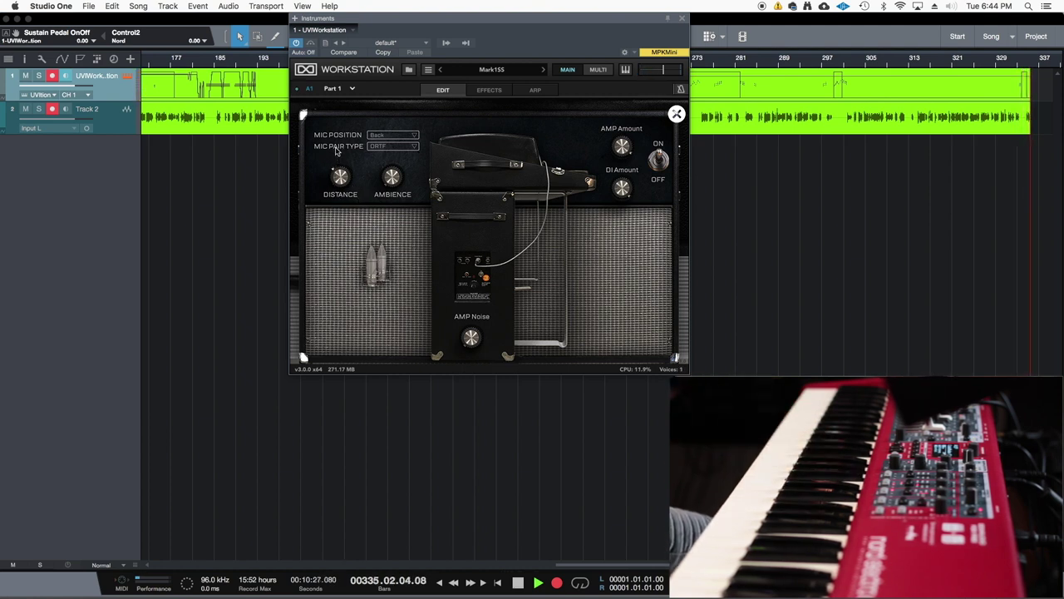
left_click(677, 114)
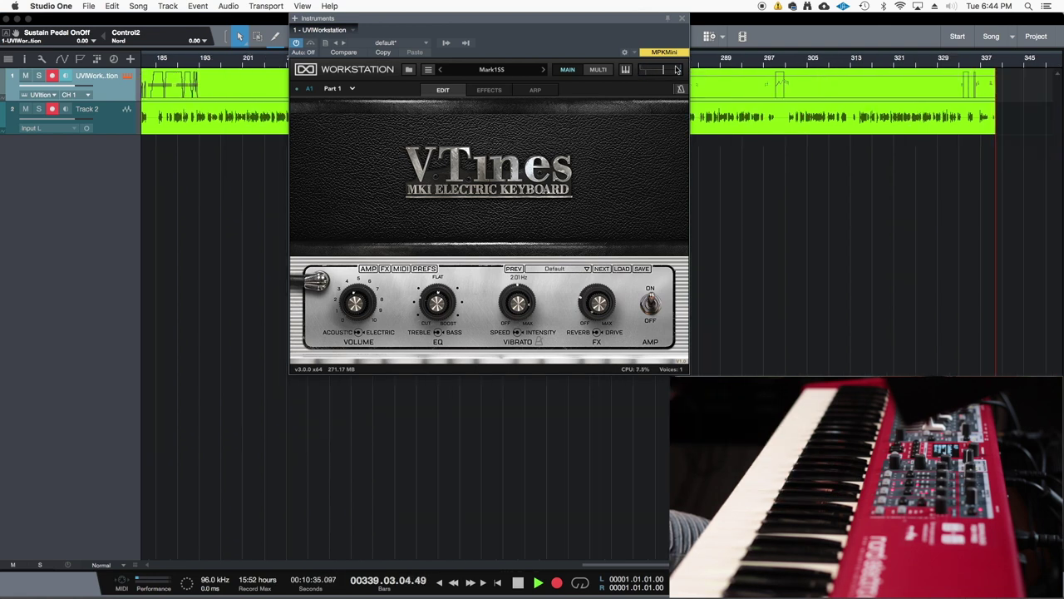
Reopen the amp settings, sweep the microphone distance from near to far, and leave the microphones closest to the cabinet
left_click(367, 269)
left_click_drag(341, 177, 352, 249)
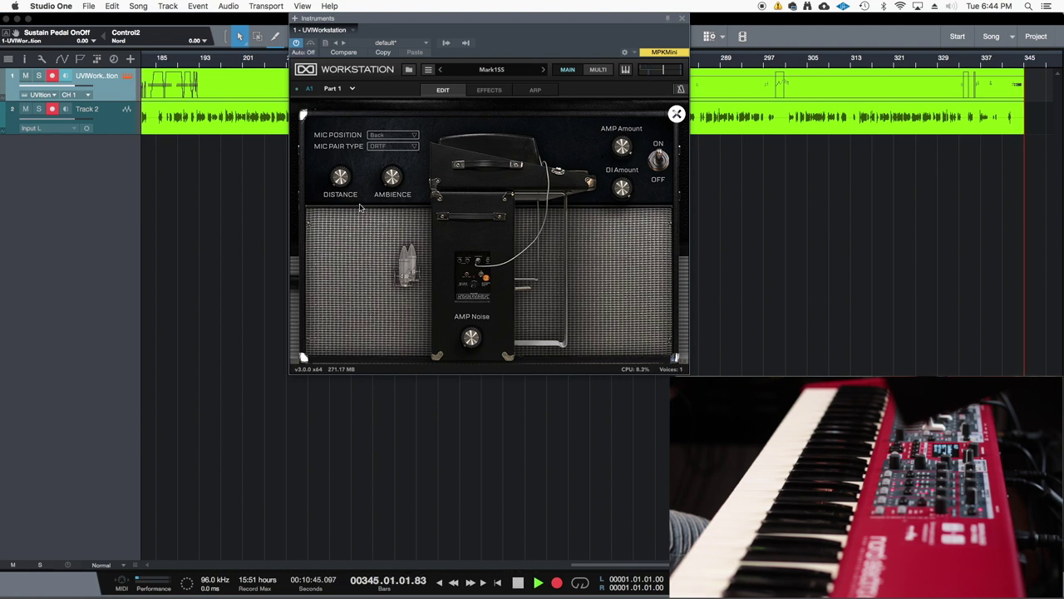
left_click_drag(408, 266, 314, 266)
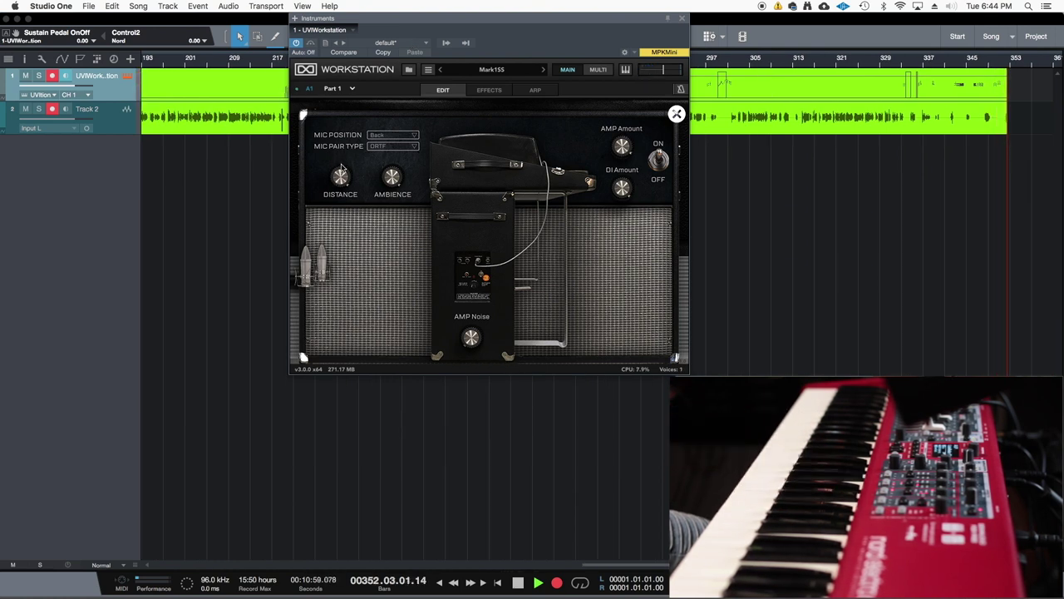
left_click_drag(346, 150, 387, 214)
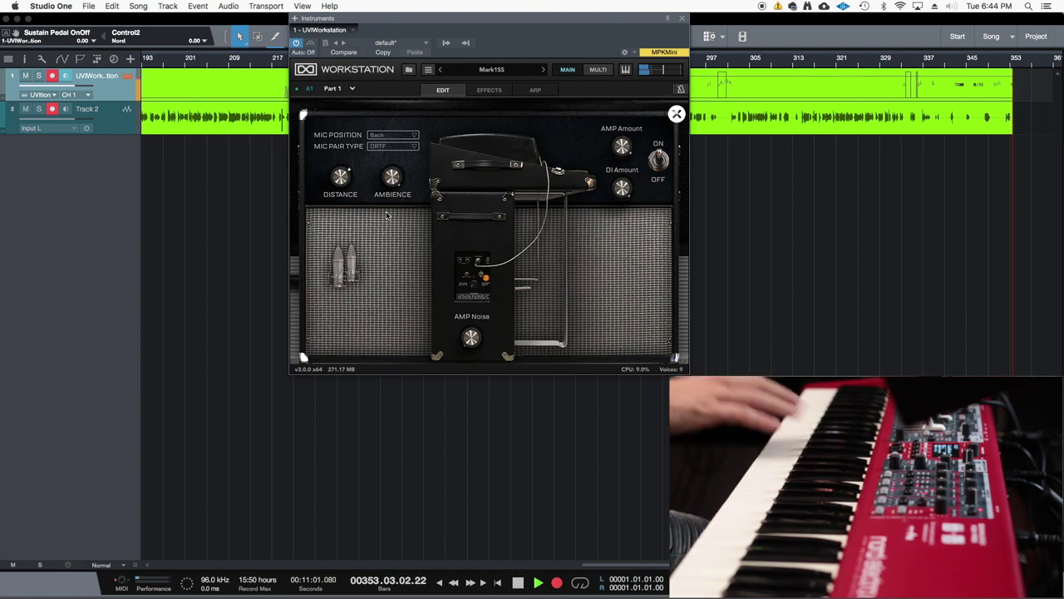
left_click_drag(341, 179, 344, 197)
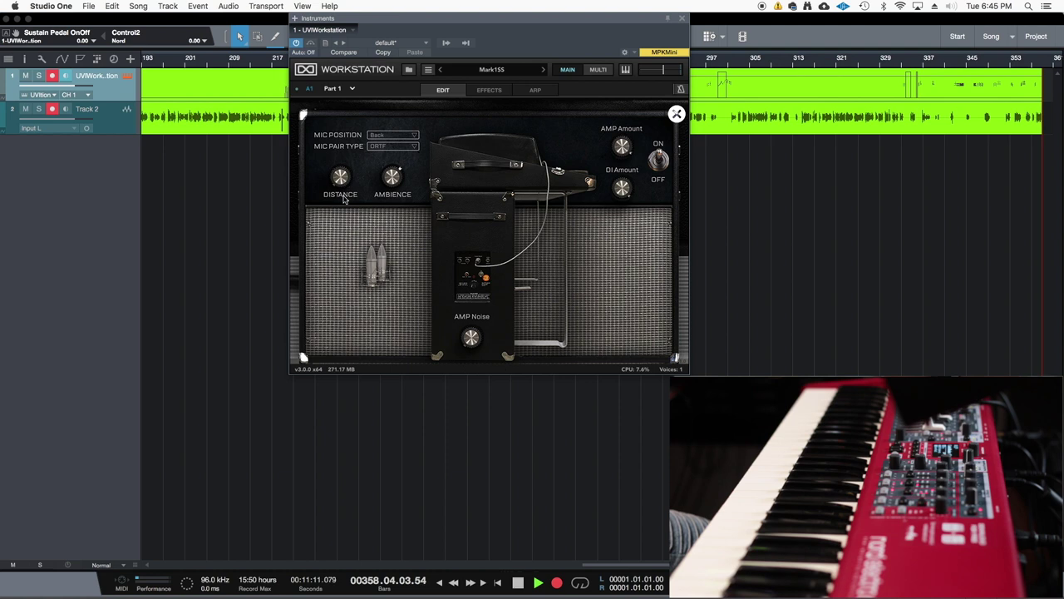
left_click_drag(343, 200, 339, 224)
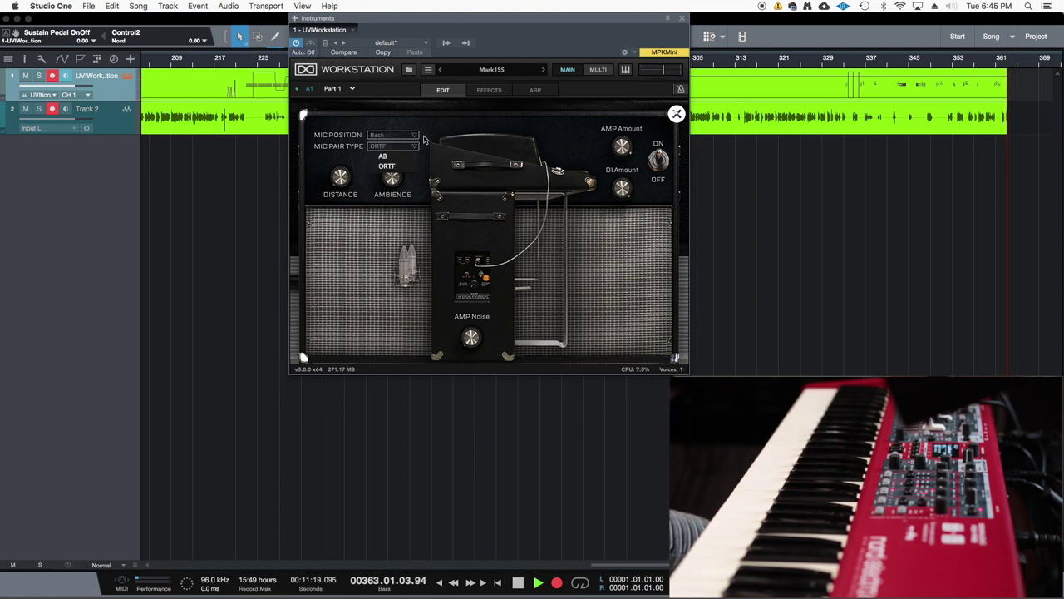
Try the AB mic pair type, return it to ORTF, and keep the mic position at Back
left_click(398, 156)
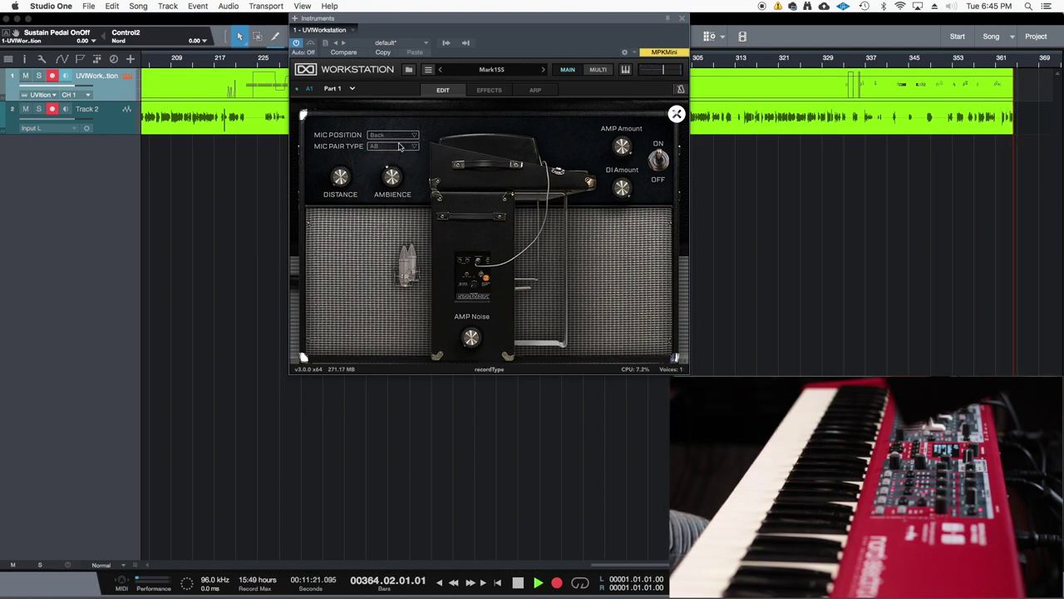
left_click(399, 165)
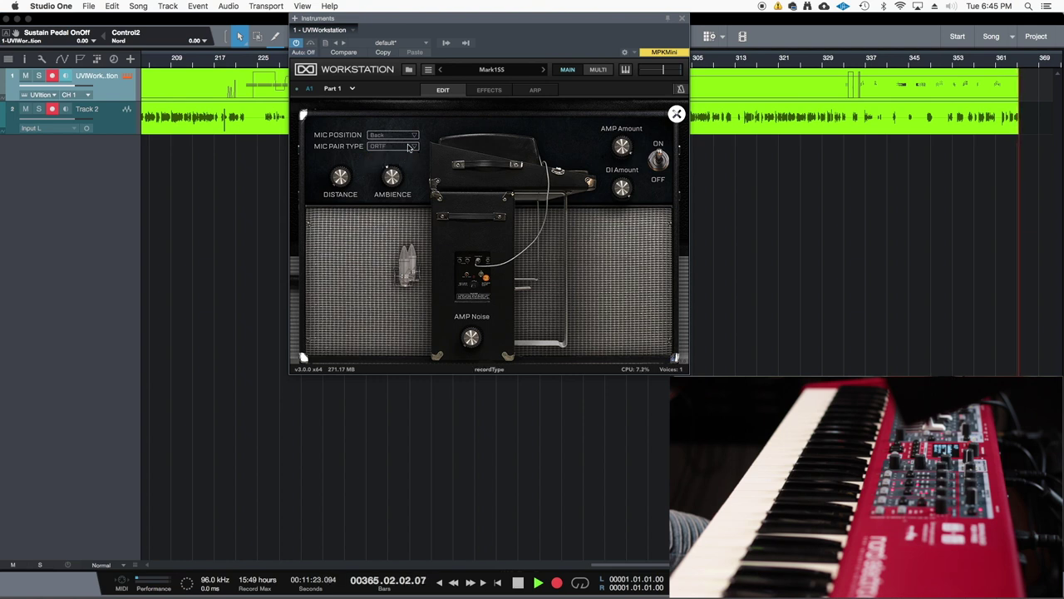
left_click(412, 139)
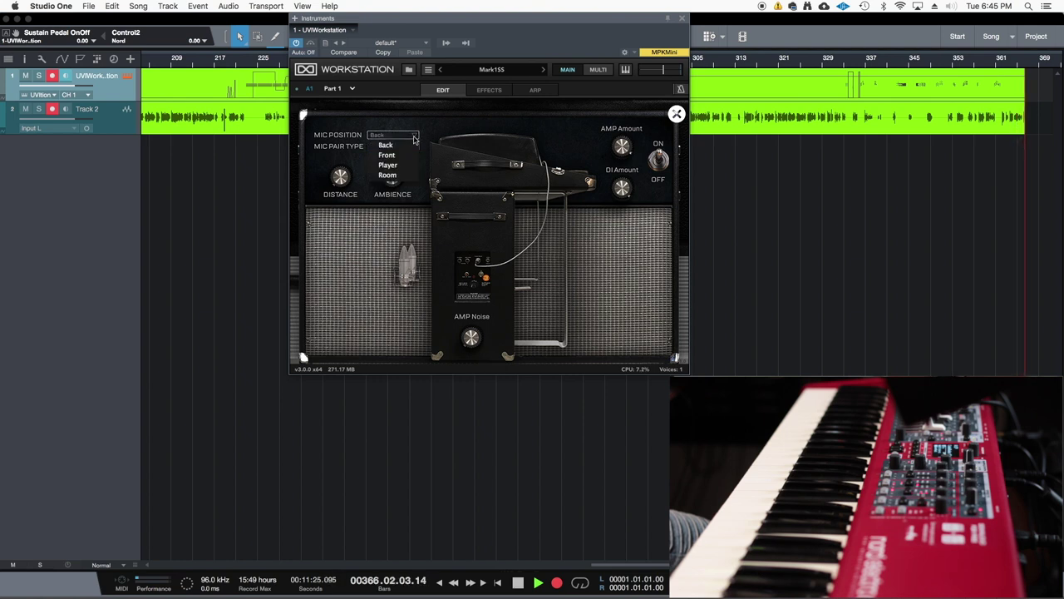
left_click(407, 146)
Compare the Front and Back mic positions, leave the position set to Front, and close the amp settings
left_click(404, 135)
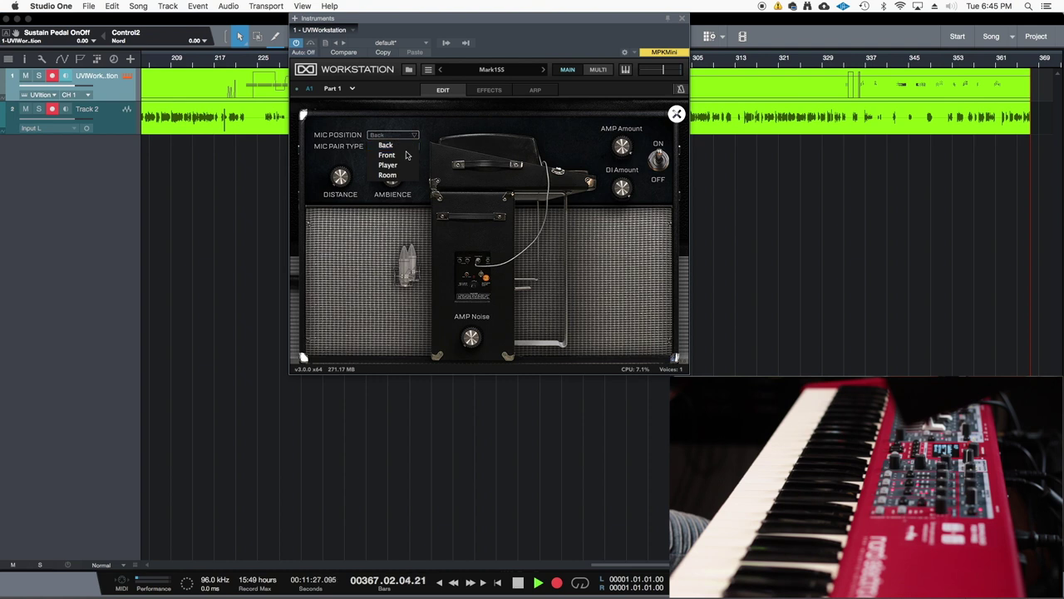
left_click(407, 156)
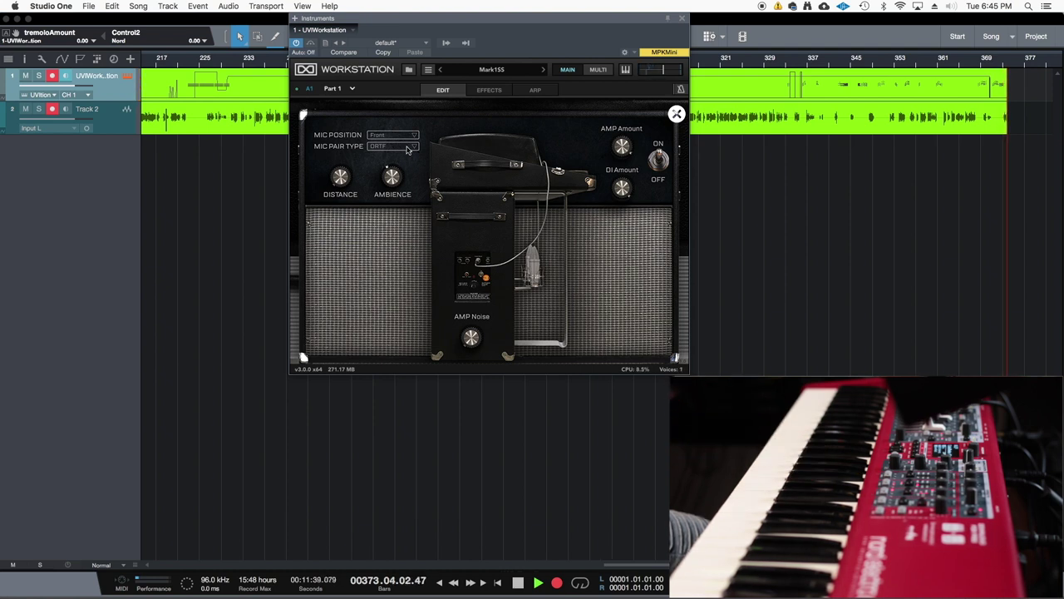
left_click(403, 147)
left_click(403, 147)
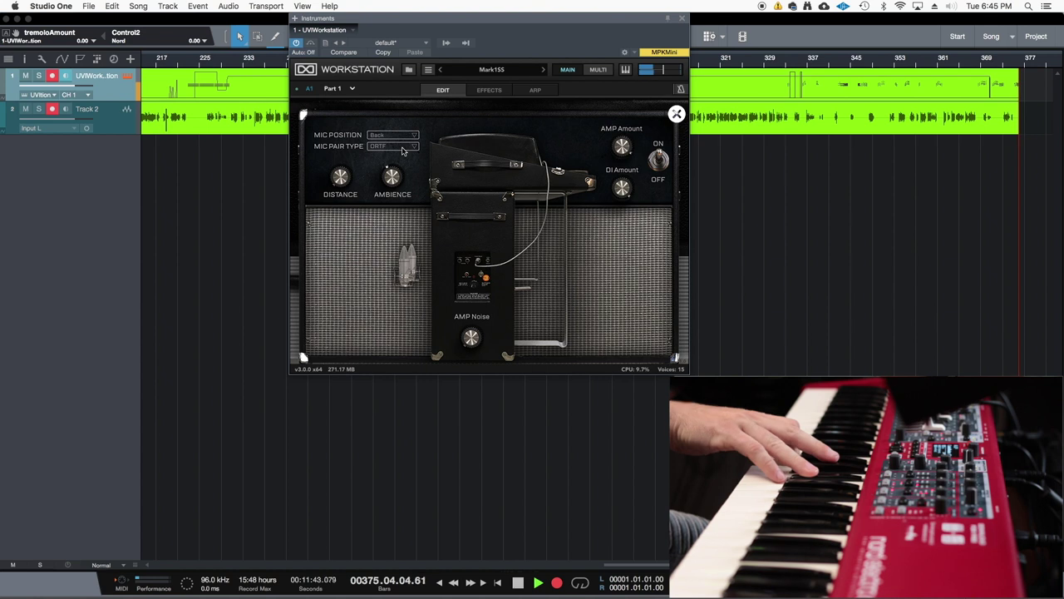
left_click(401, 136)
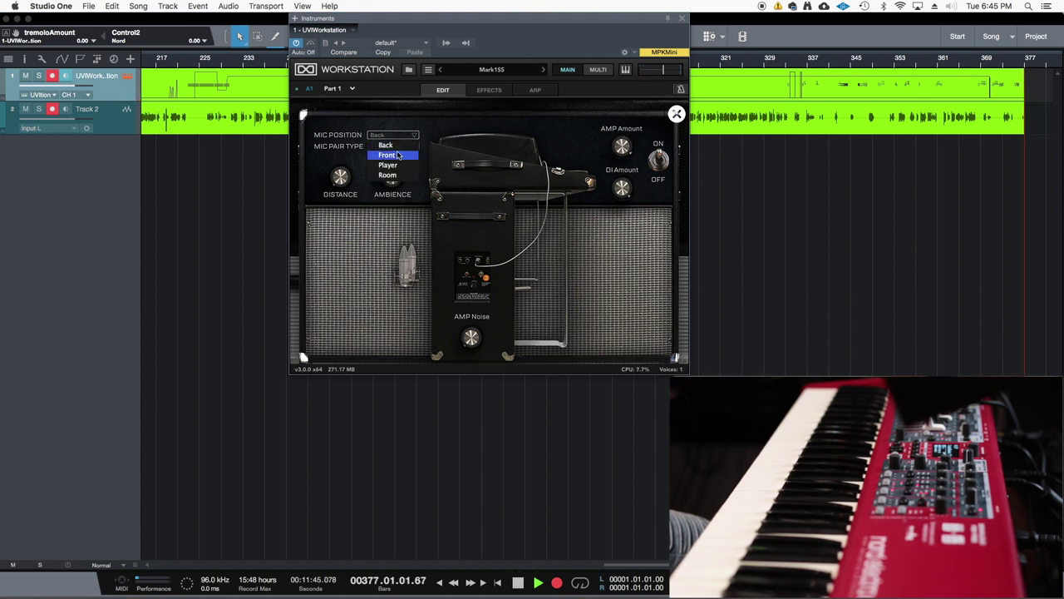
left_click(397, 155)
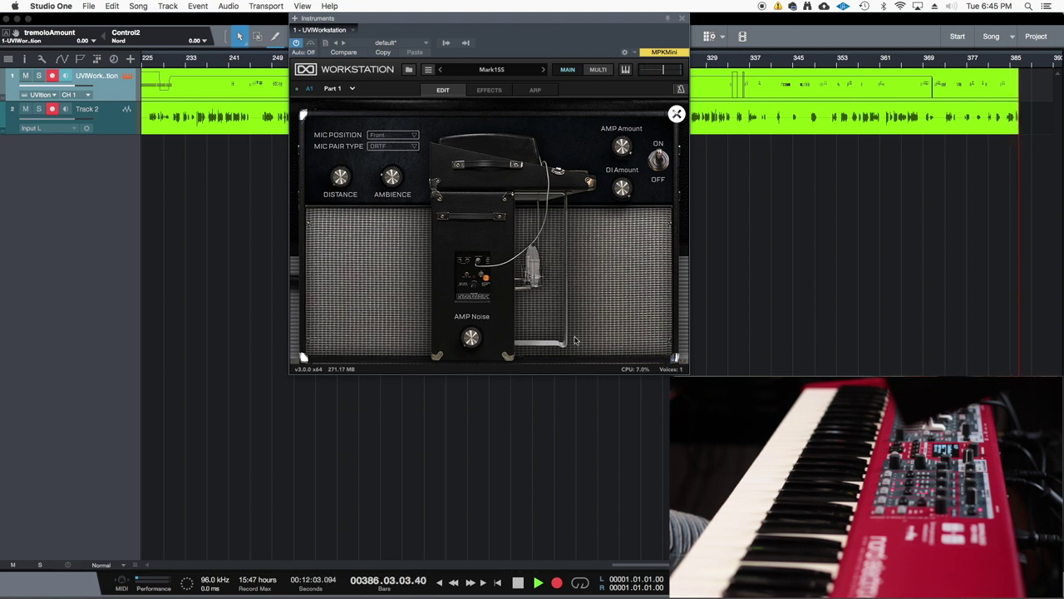
left_click(676, 115)
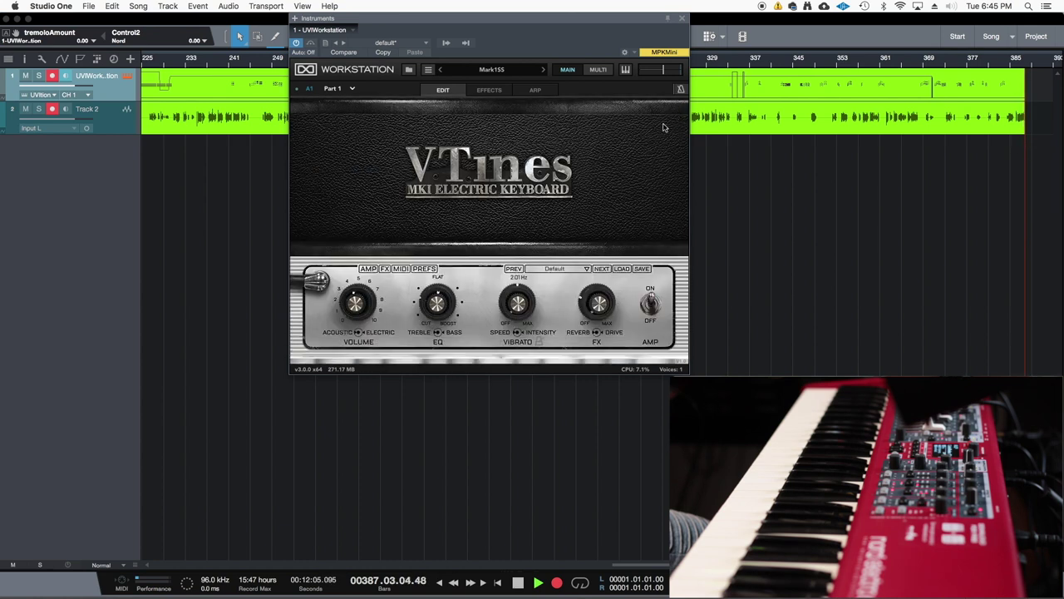
Set the note selection in the instrument preferences to All Notes, and close the preferences
left_click(418, 272)
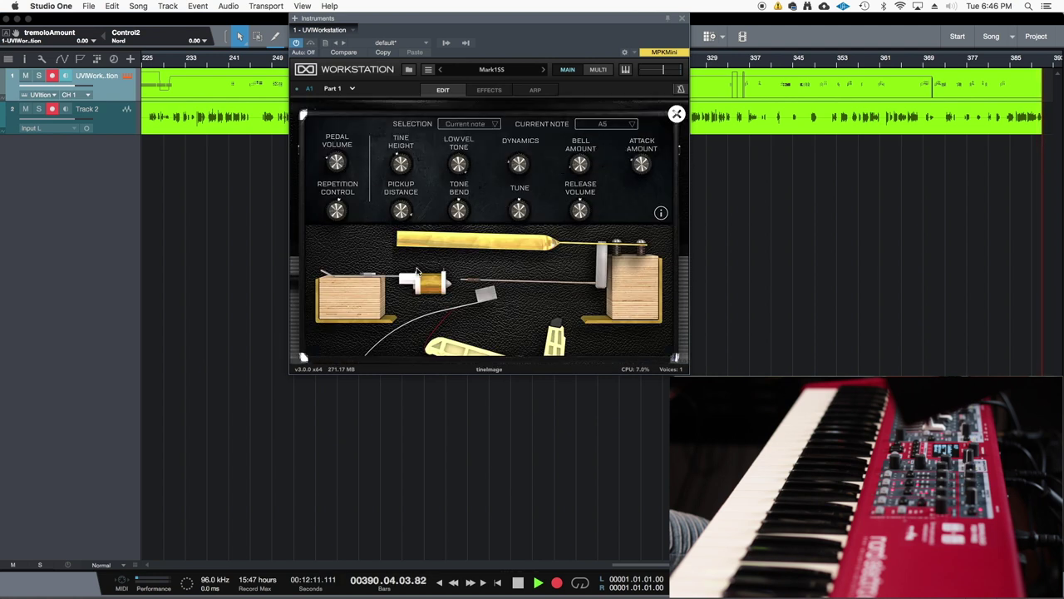
left_click(499, 124)
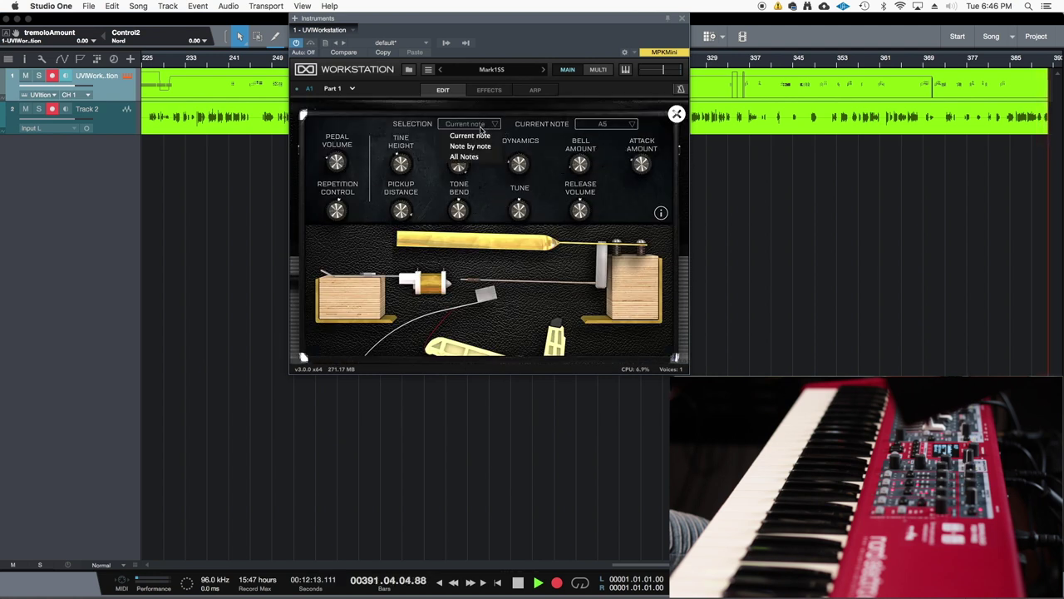
left_click(481, 157)
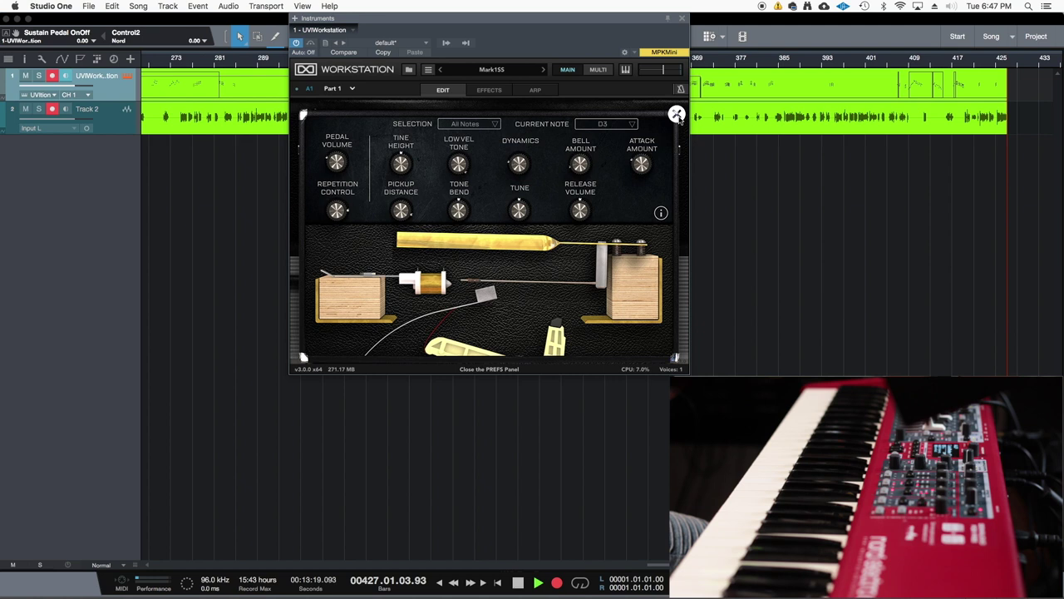
left_click(677, 114)
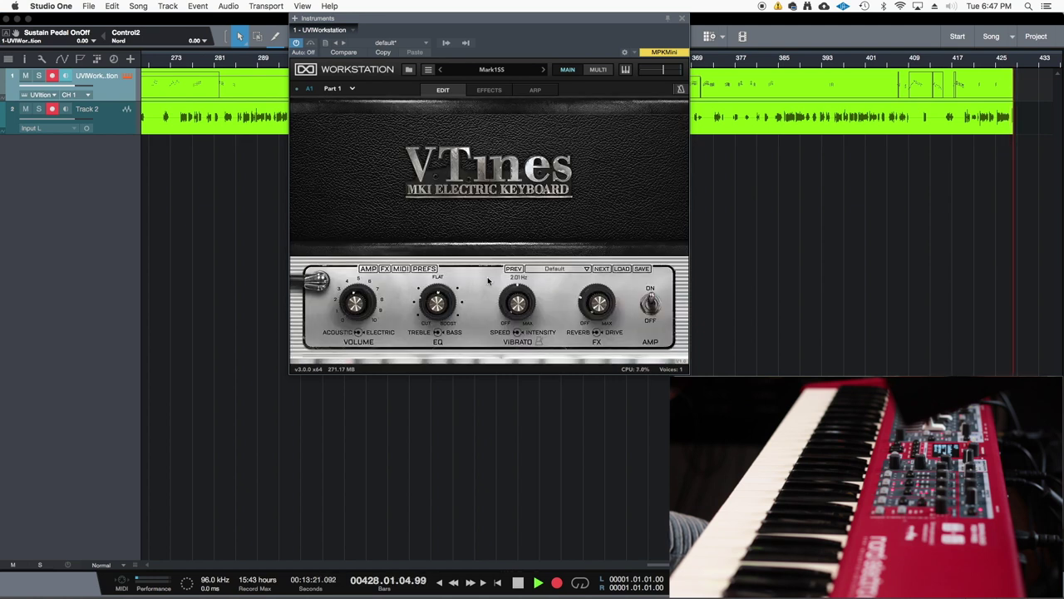
Open the effects pedalboard of the electric keyboard
left_click(388, 268)
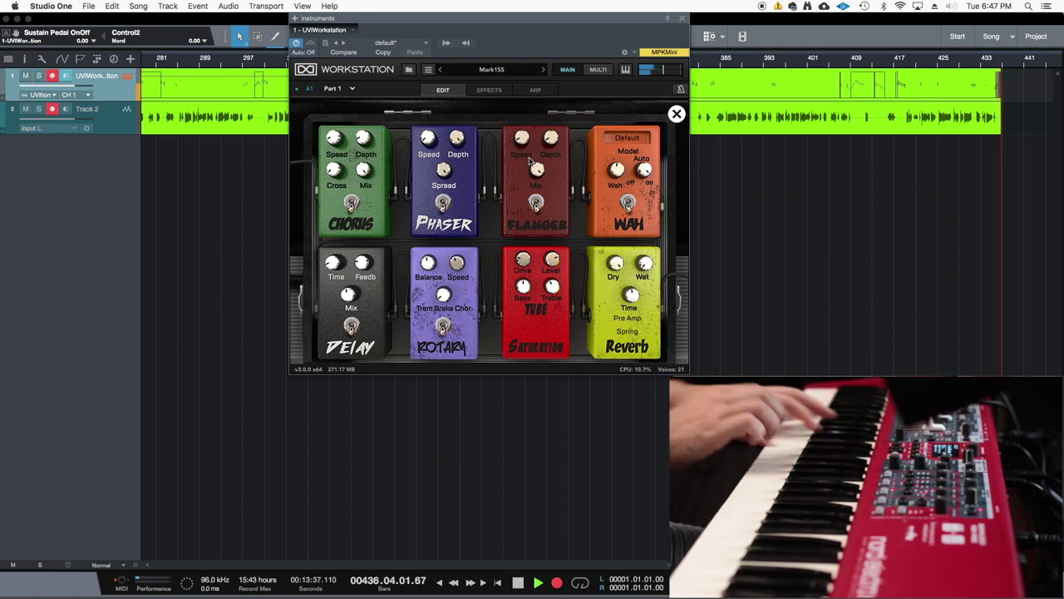
Close the effects pedalboard, then briefly view the amp settings and close them
left_click(676, 114)
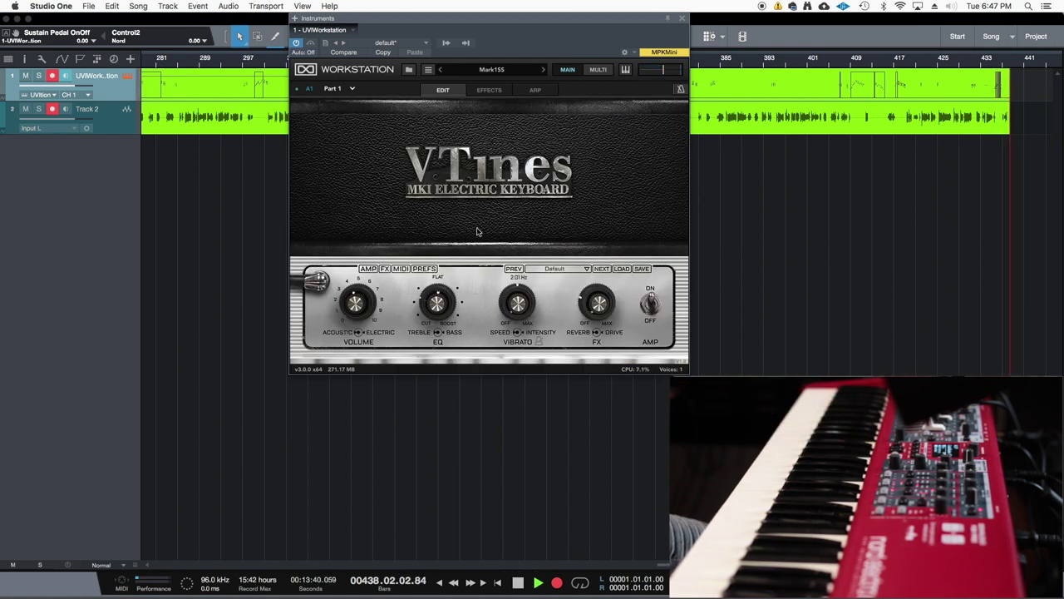
left_click(371, 269)
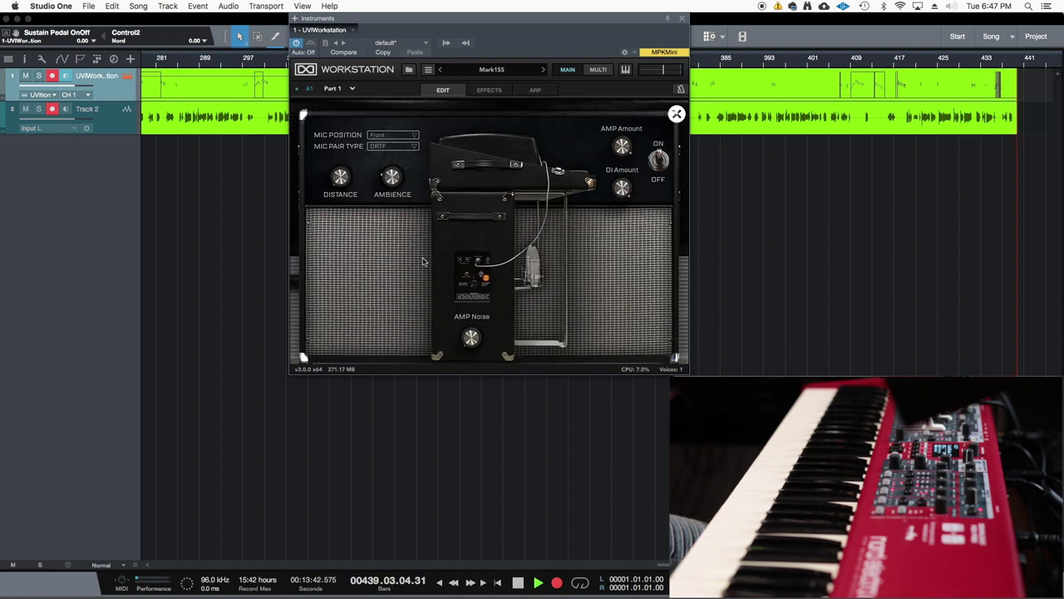
left_click(676, 114)
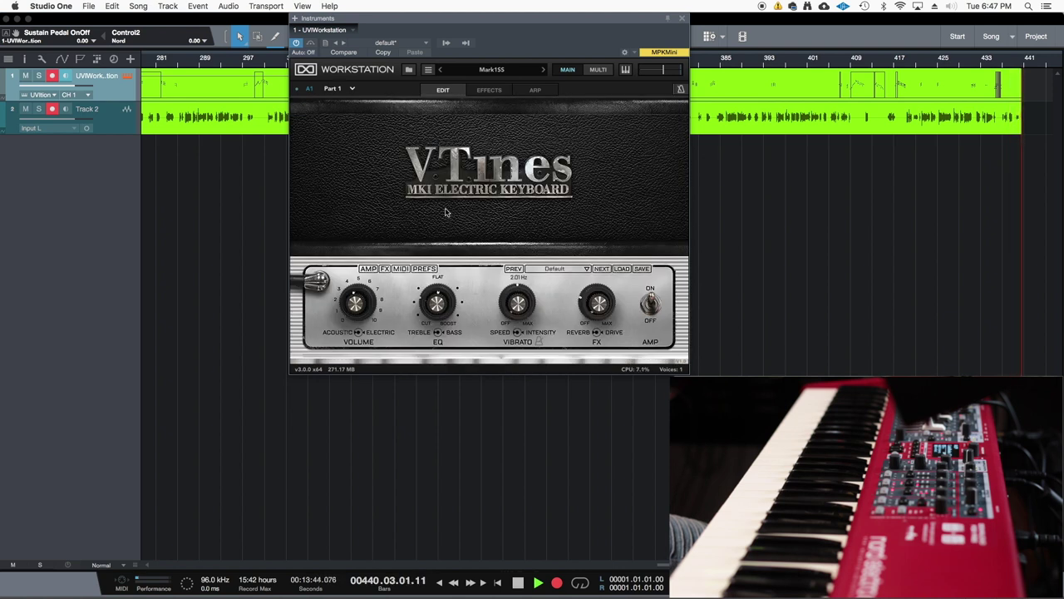
Set the mic position to Back in the amp settings, keeping the ORTF pair type, and close the settings
left_click(375, 271)
left_click(404, 147)
left_click(404, 147)
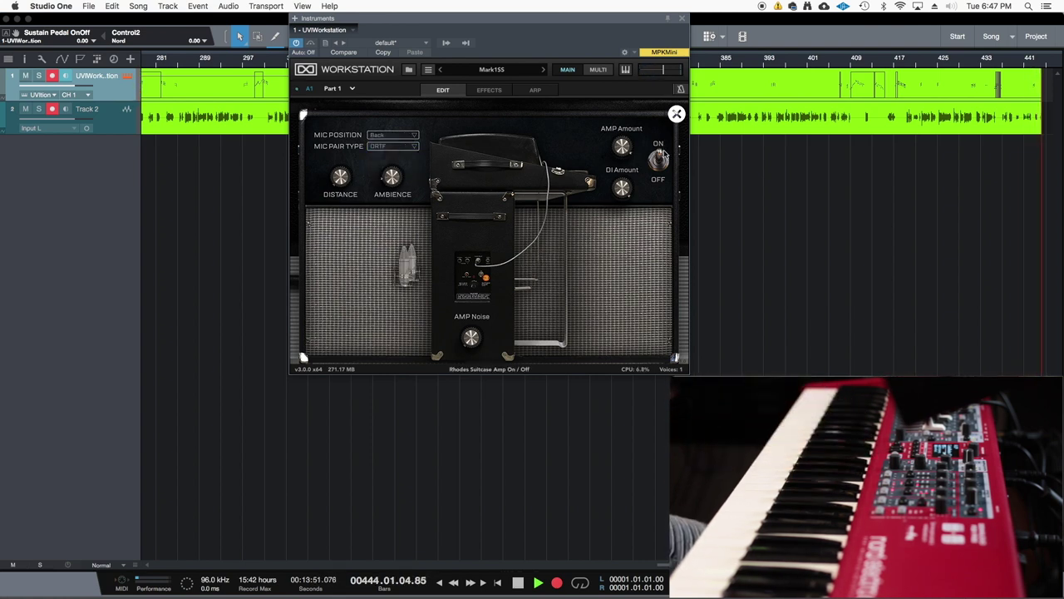
left_click(677, 114)
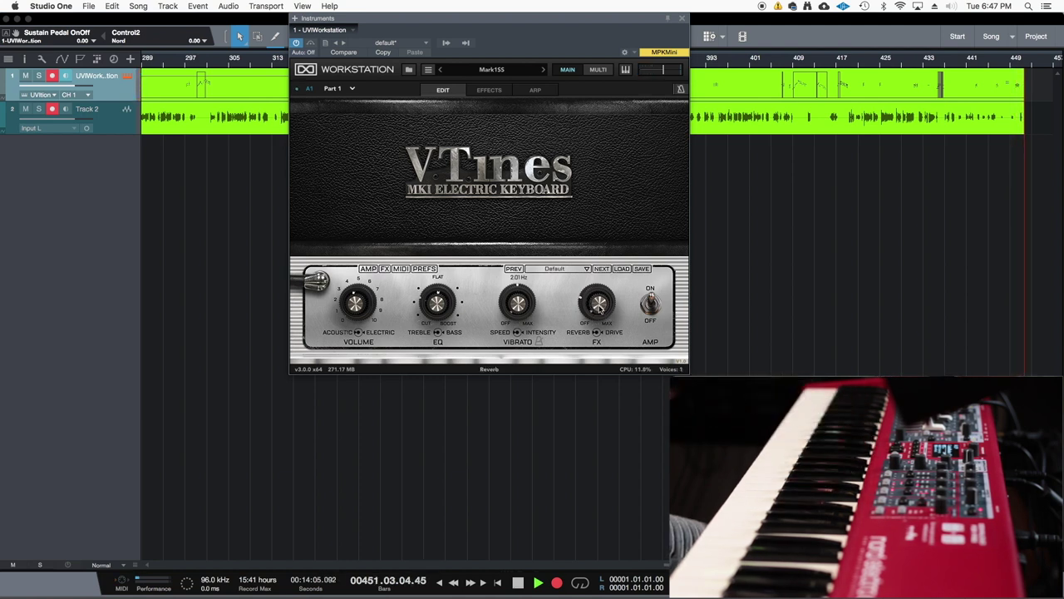
Open the effects pedalboard, shift the plugin window slightly sideways, and toggle the Delay pedal
left_click(385, 268)
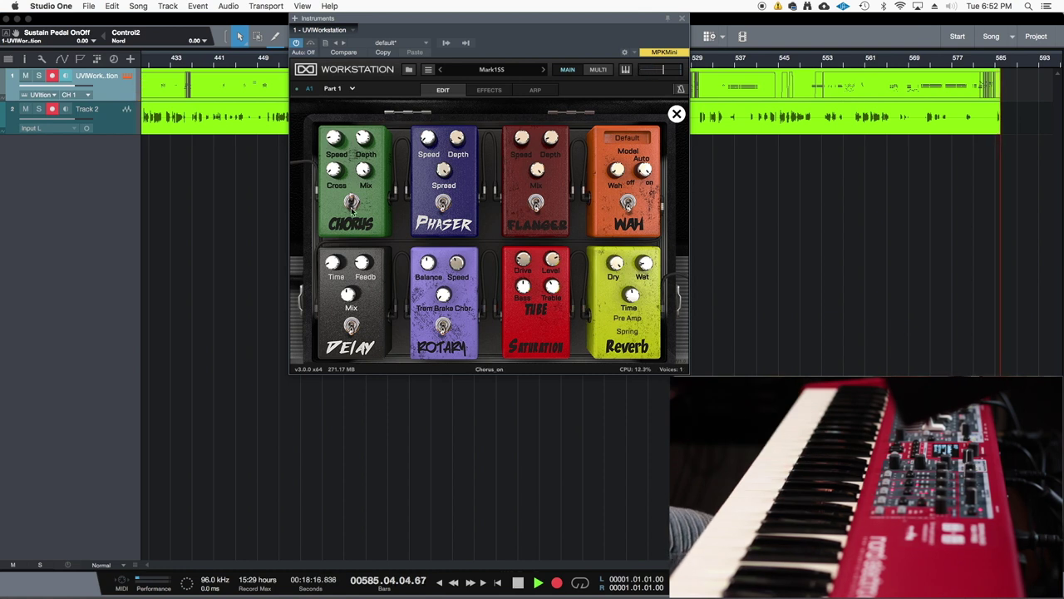
left_click_drag(433, 21, 496, 23)
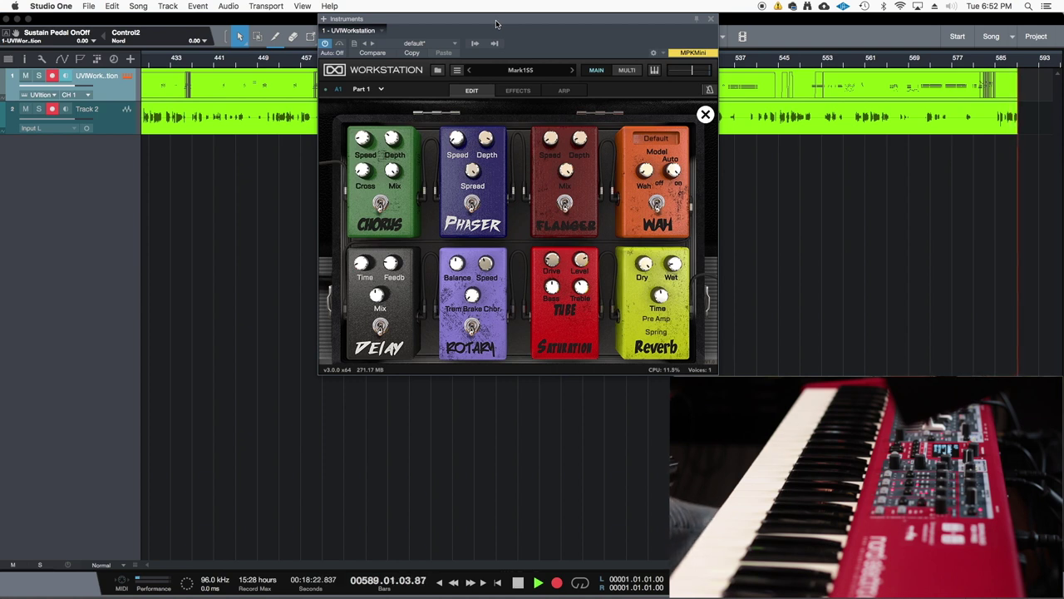
left_click_drag(475, 24, 459, 23)
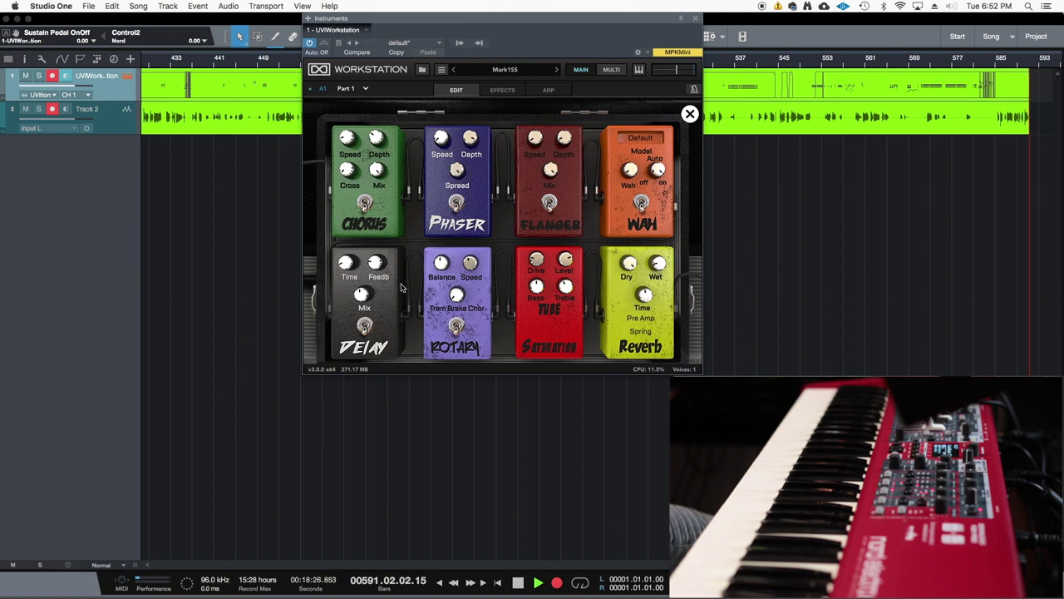
left_click(365, 327)
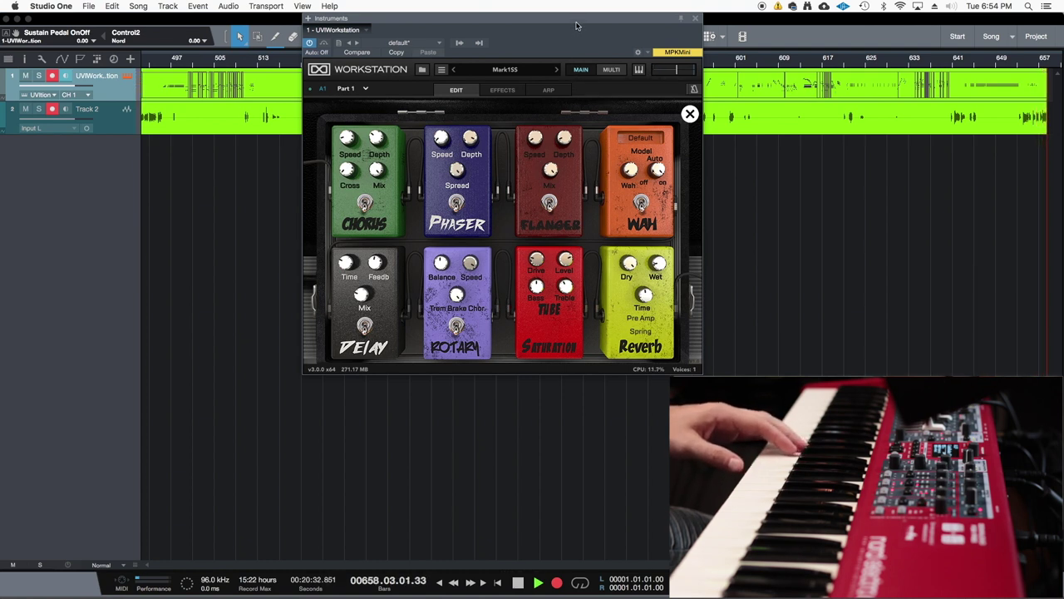
mouse_move(577, 20)
left_mouse_down()
mouse_move(580, 30)
mouse_move(577, 7)
mouse_move(577, 43)
mouse_move(584, 9)
left_mouse_up()
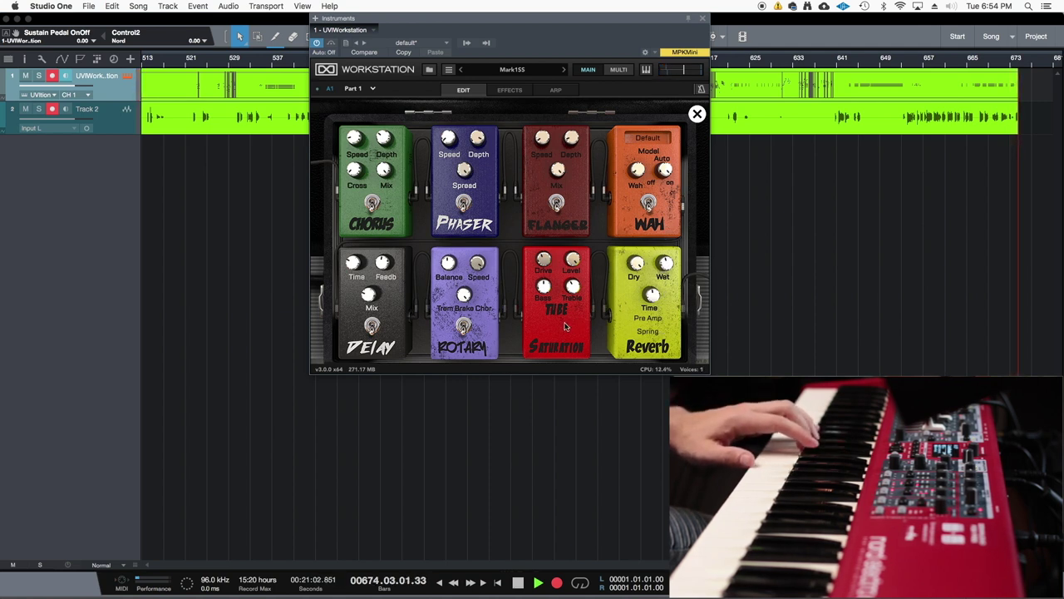
Try the Plate reverb type on the Reverb pedal
left_click(648, 331)
left_click(600, 324)
left_click(638, 333)
left_click(649, 336)
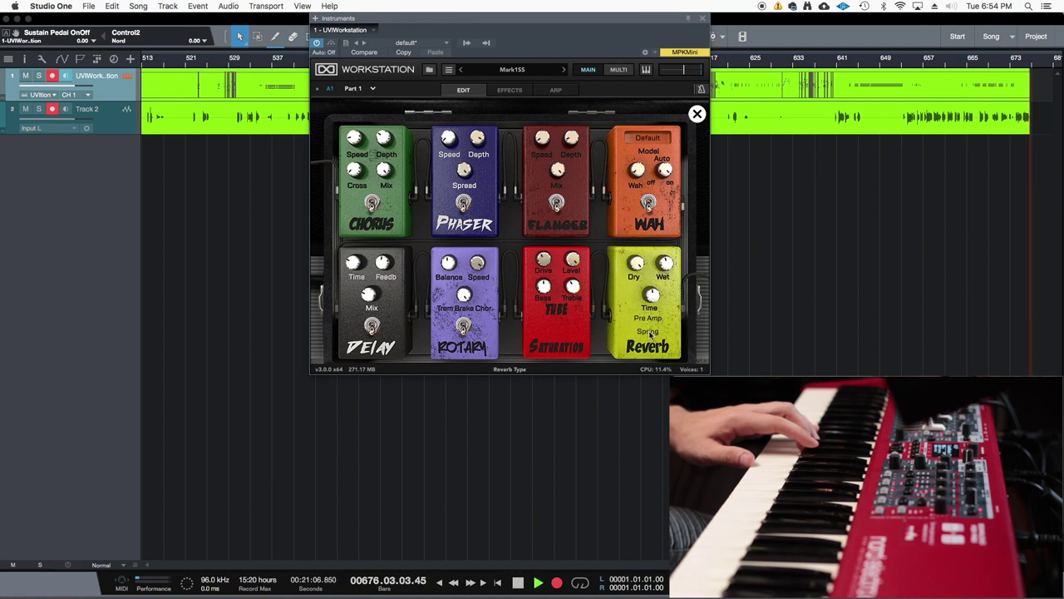
left_click(651, 335)
left_click(653, 359)
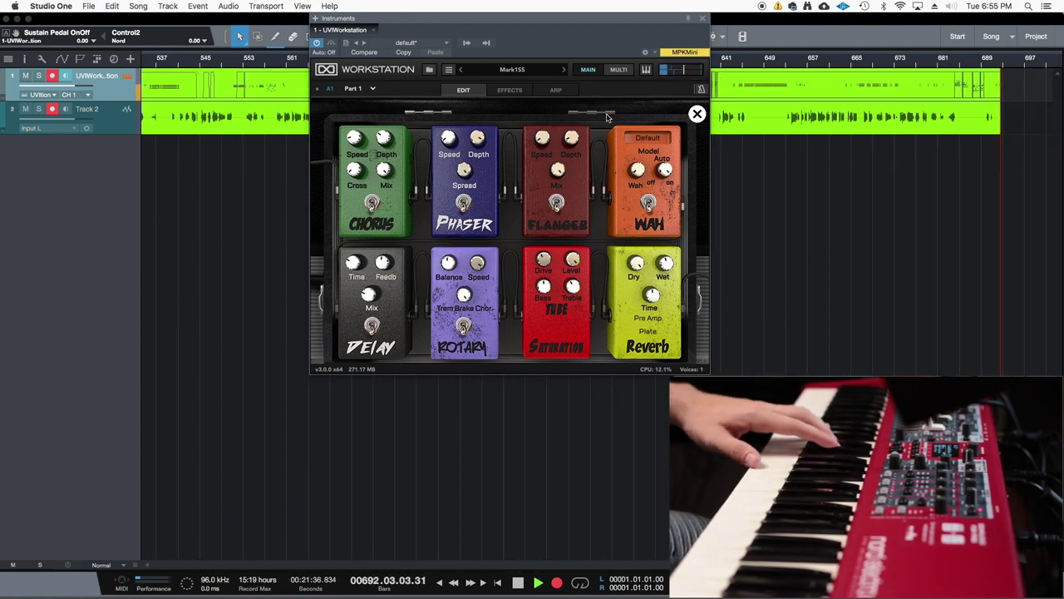
Set the Reverb pedal's type to Real Room and close the effects pedalboard
left_click(644, 330)
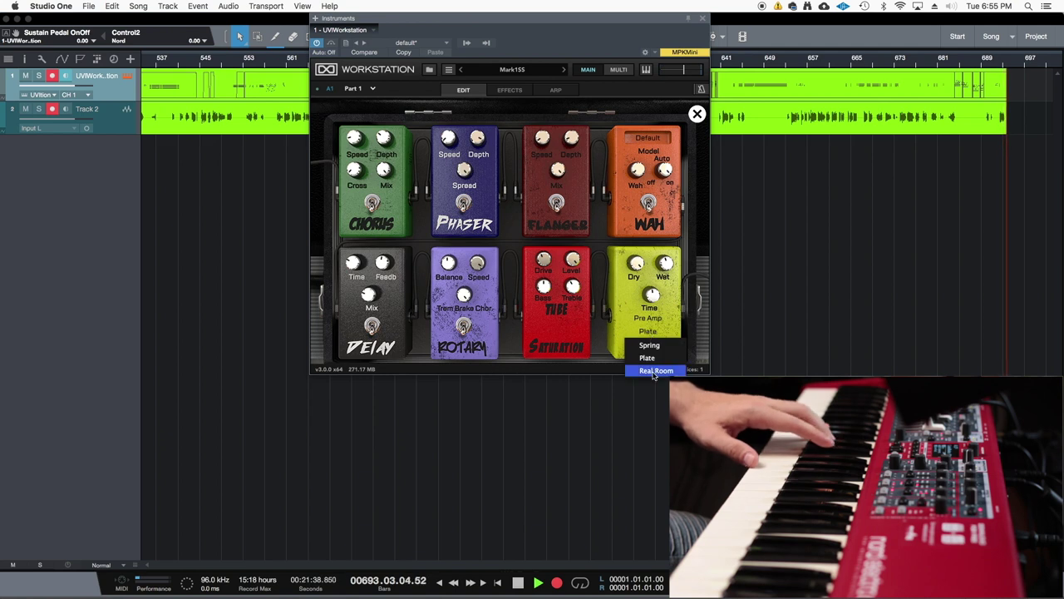
left_click(650, 371)
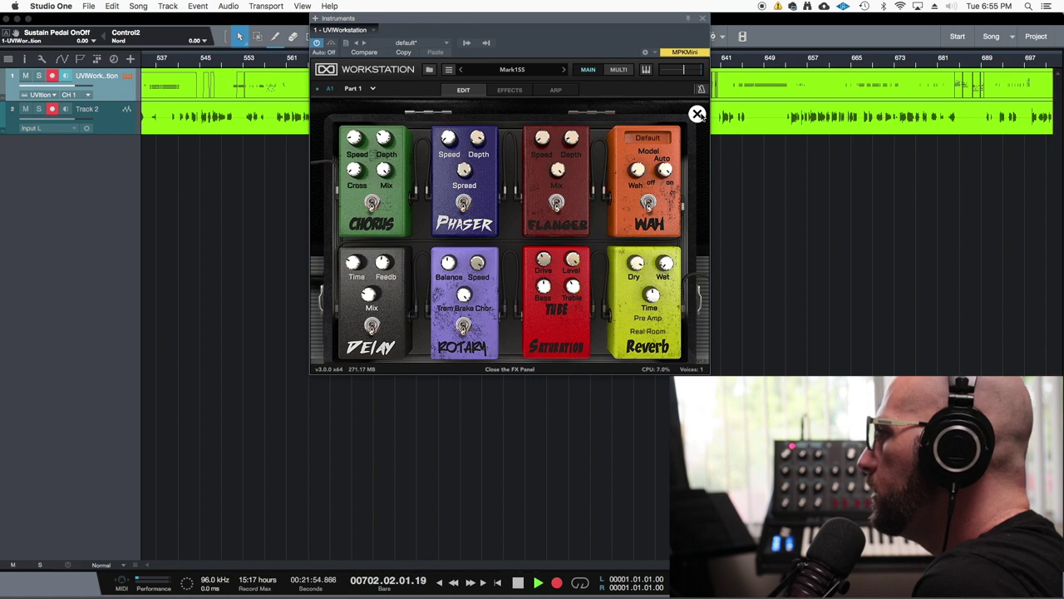
left_click(697, 114)
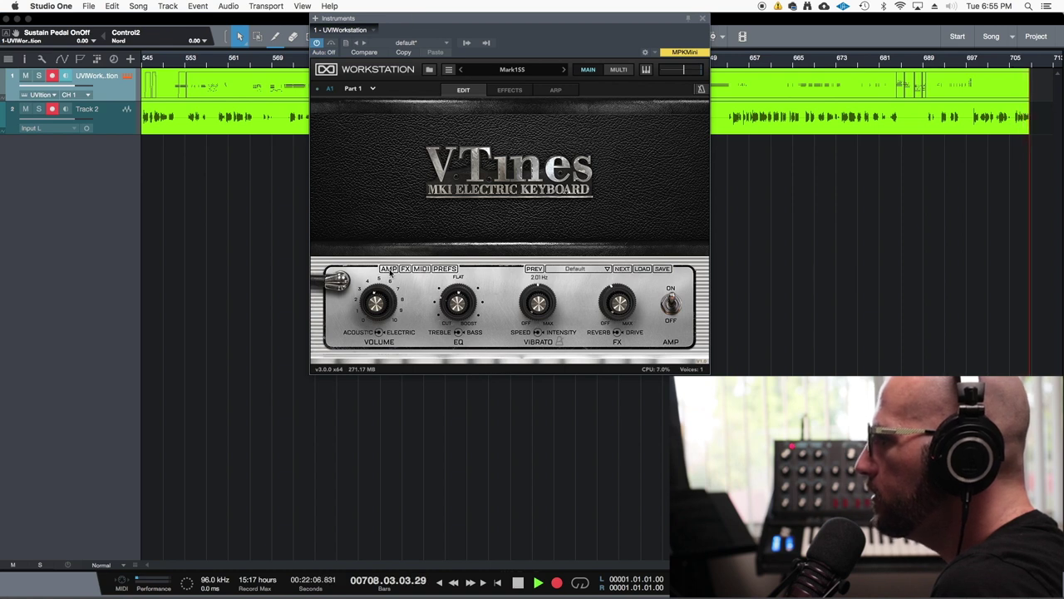
Review the amp settings and the MIDI velocity curve settings, closing each one after viewing
left_click(390, 269)
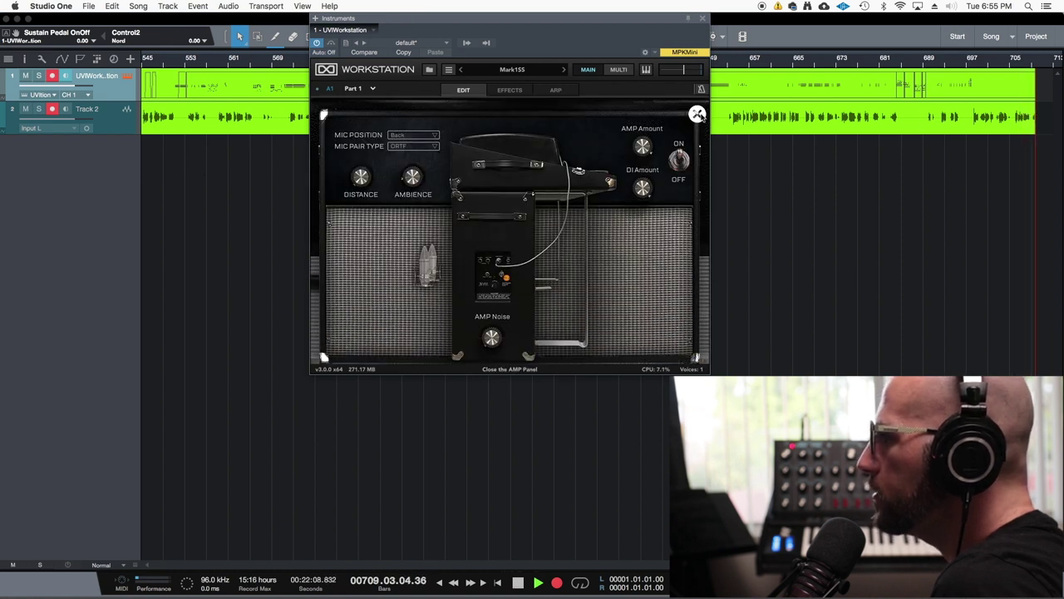
left_click(697, 114)
left_click_drag(574, 19, 572, 19)
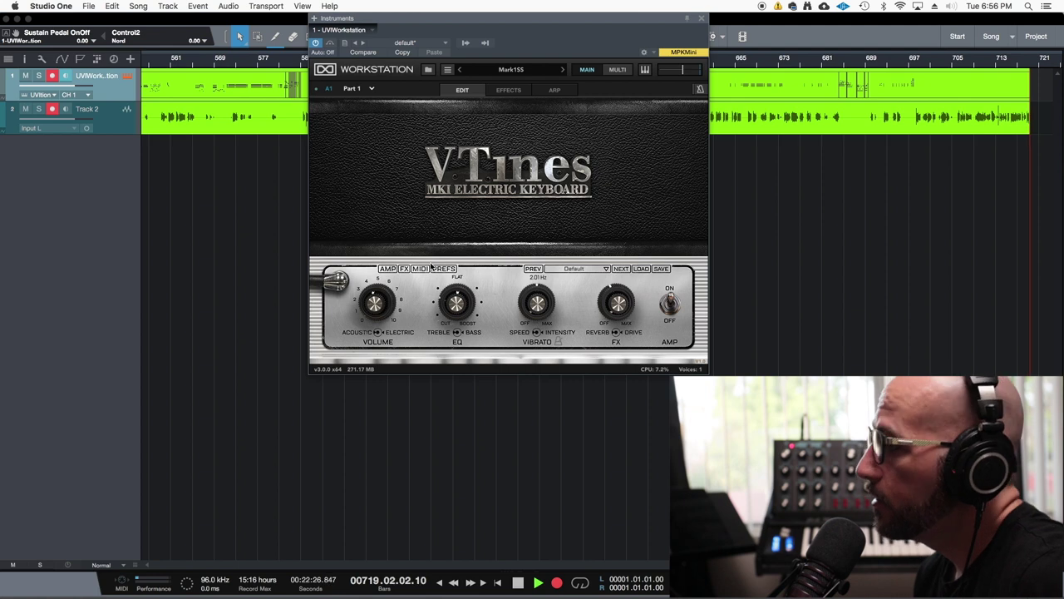
left_click(423, 269)
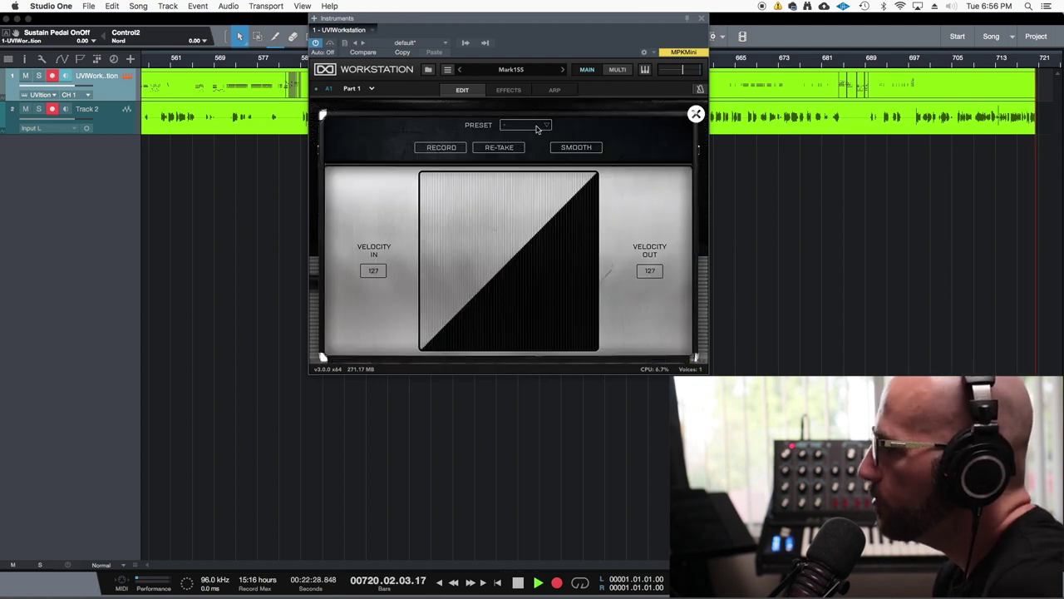
left_click(696, 114)
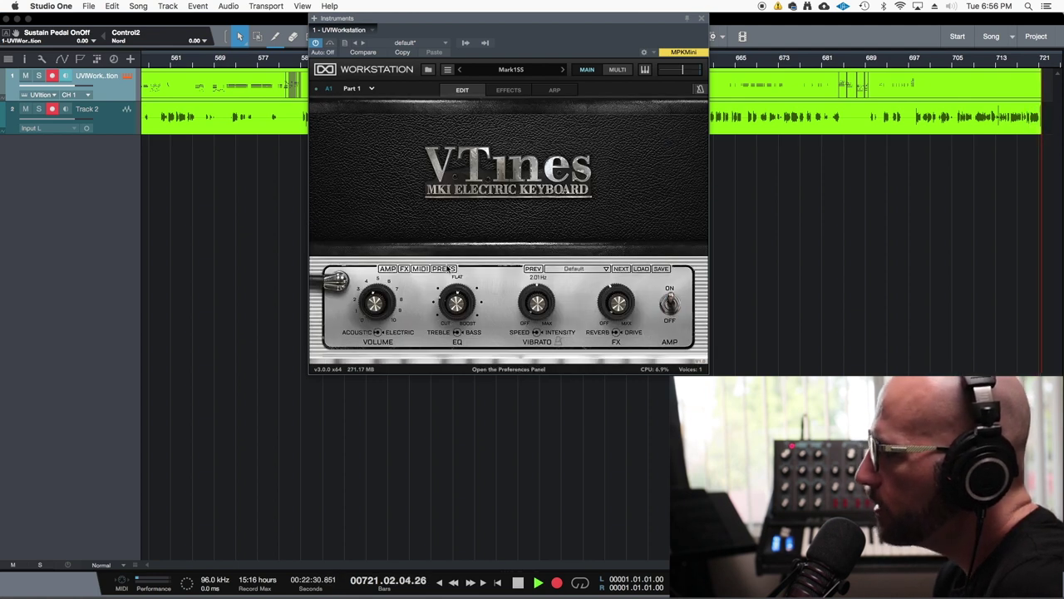
View the selection modes and the Note by note editor in the instrument preferences, and close both panels
left_click(504, 171)
left_click(514, 125)
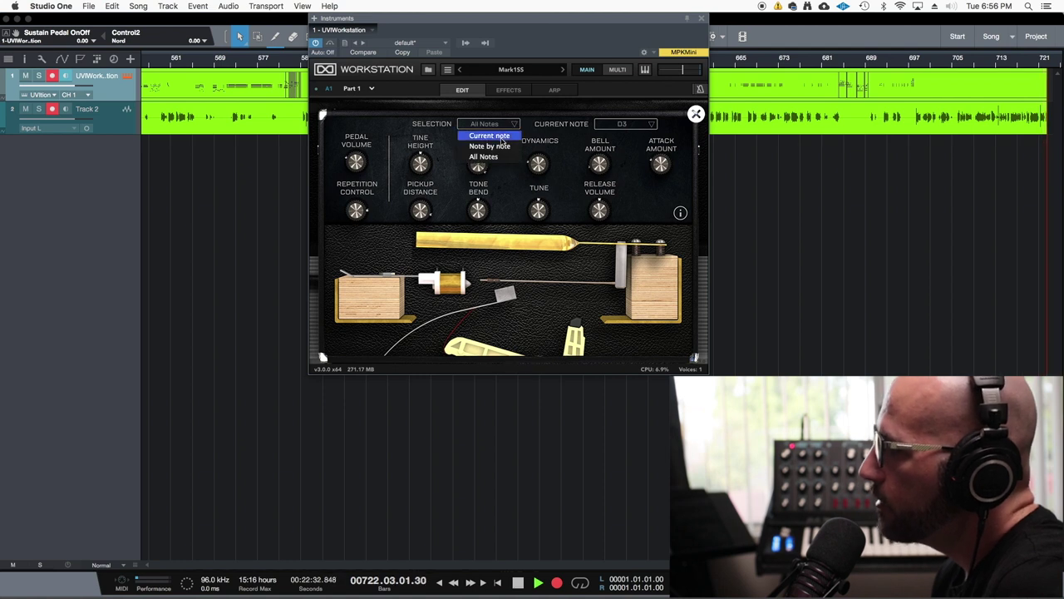
left_click(495, 157)
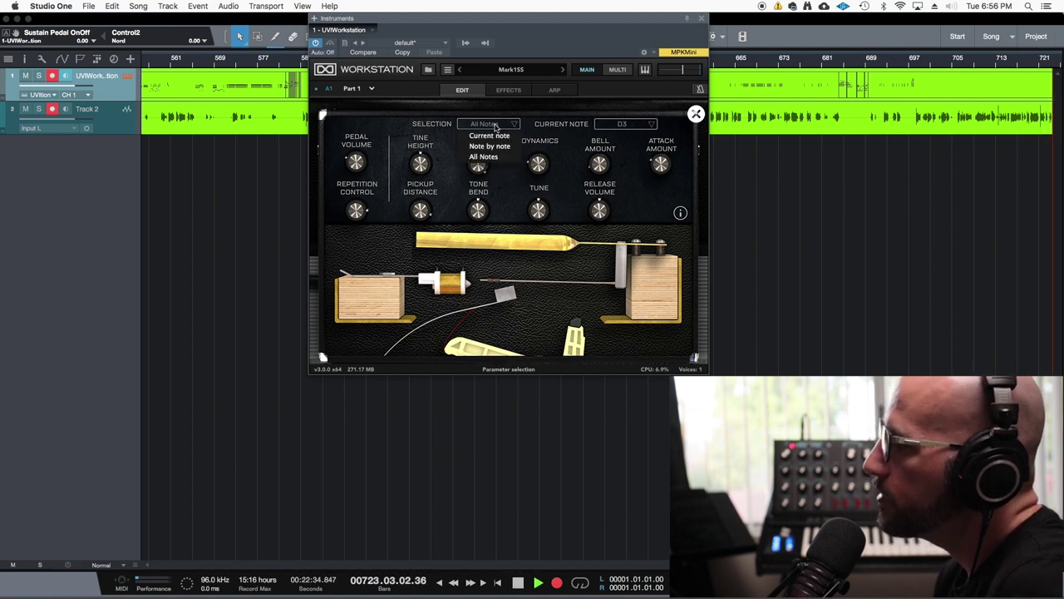
left_click(490, 124)
left_click(499, 148)
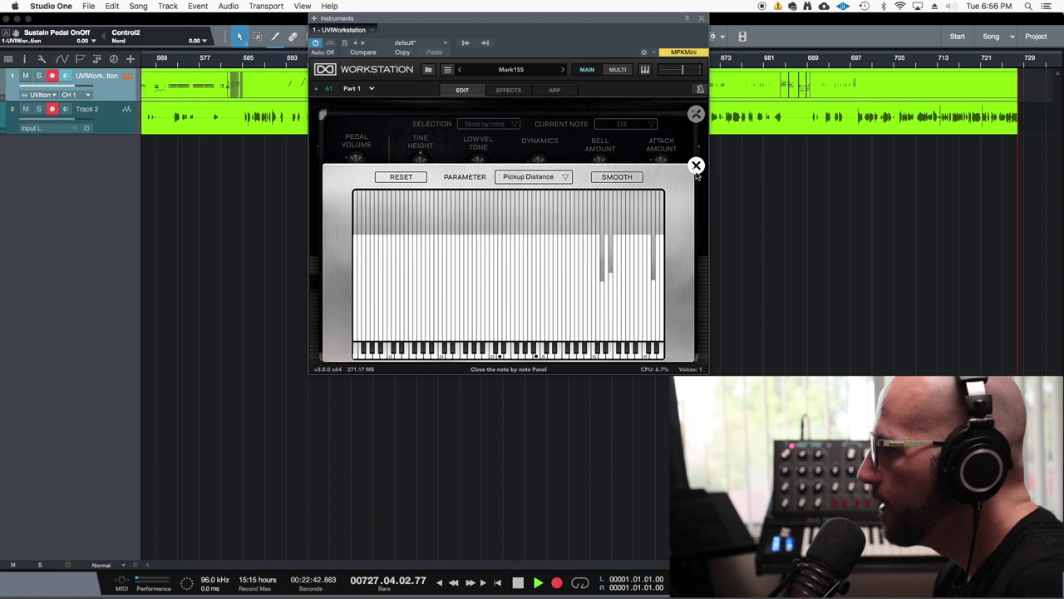
key("Escape")
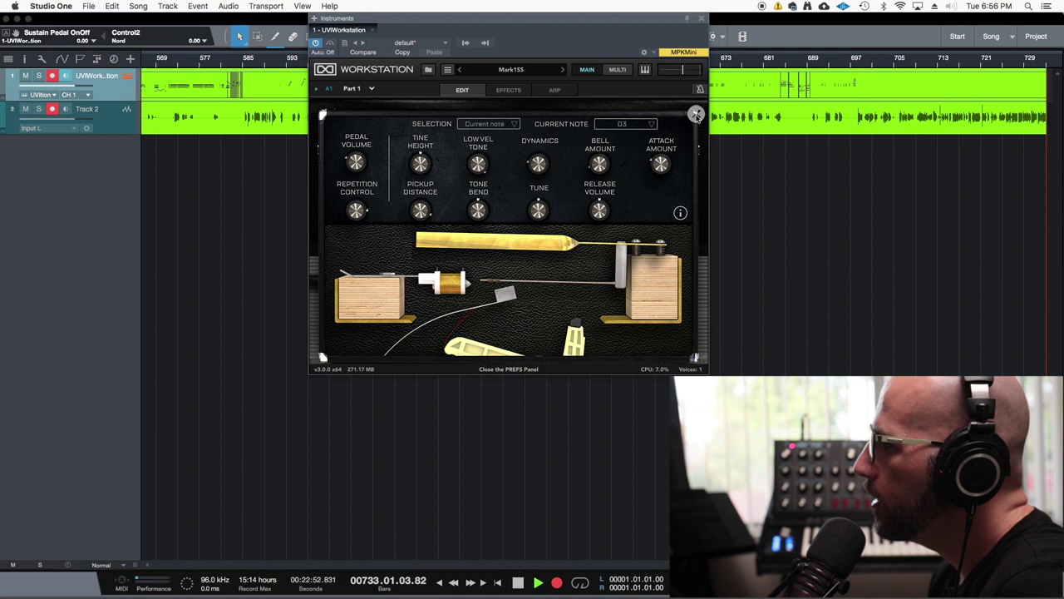
left_click(696, 114)
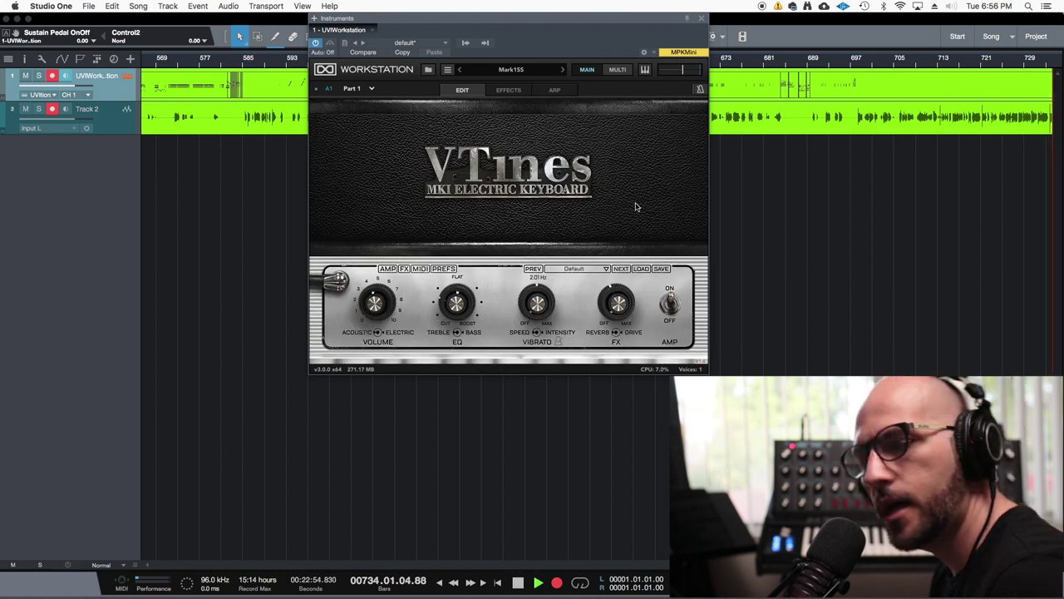